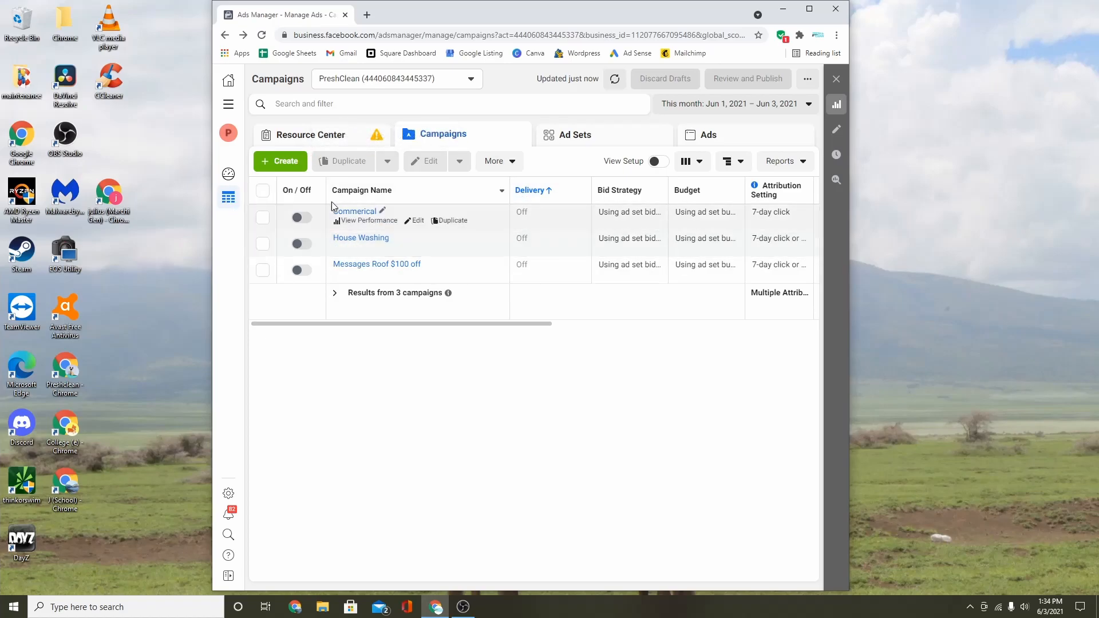
# - Create a new campaign with the Messages objective and maximize the browser window
pyautogui.click(293, 162)
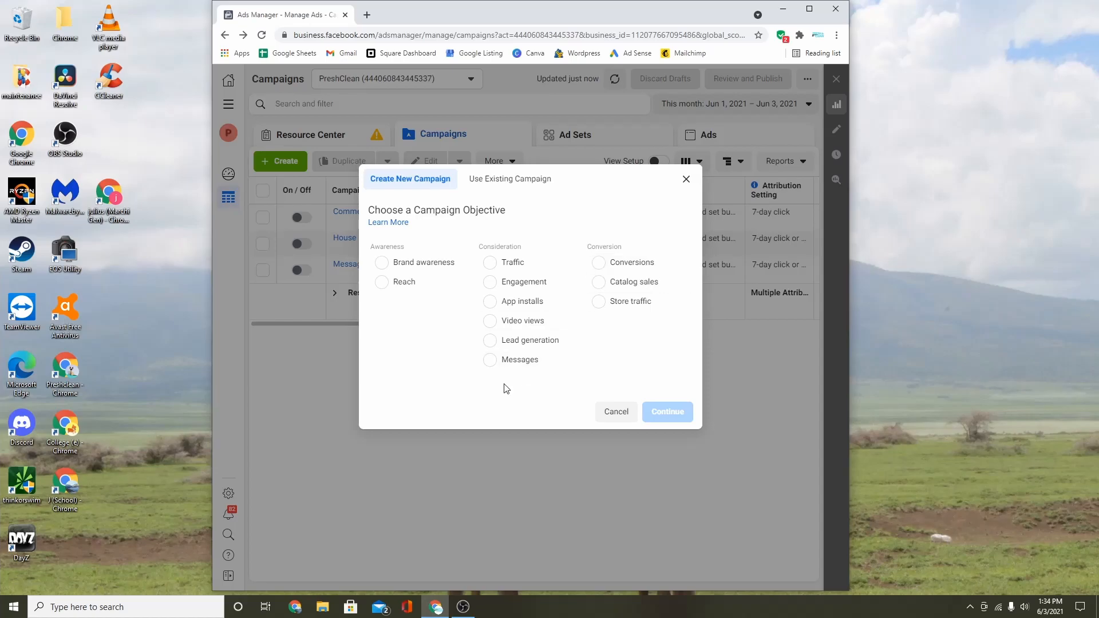
pyautogui.moveTo(464, 263)
pyautogui.click(496, 367)
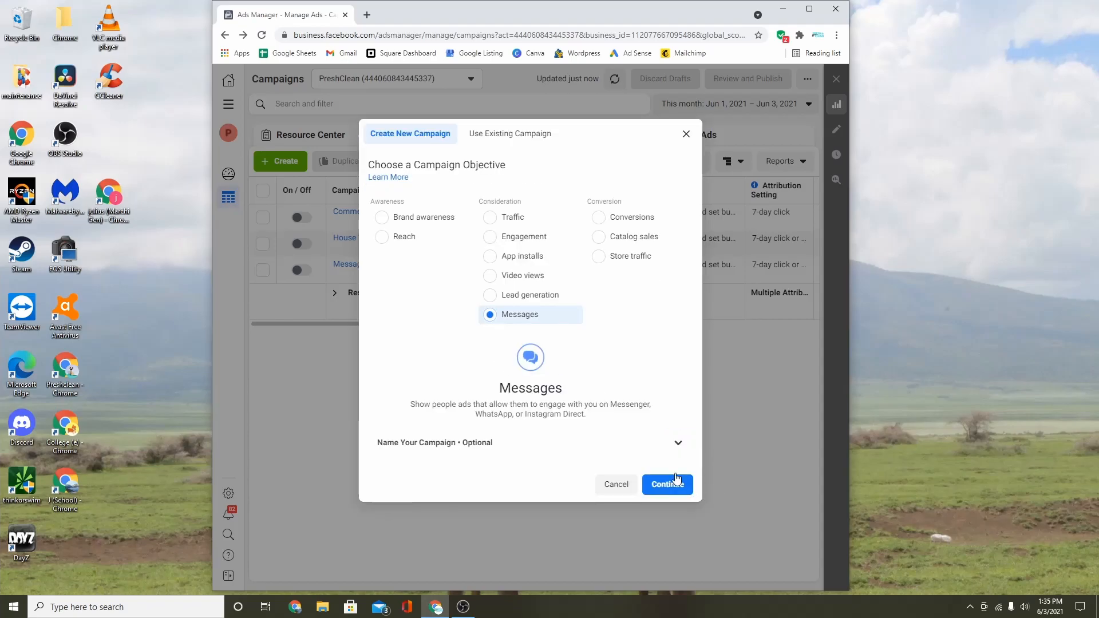
pyautogui.click(672, 484)
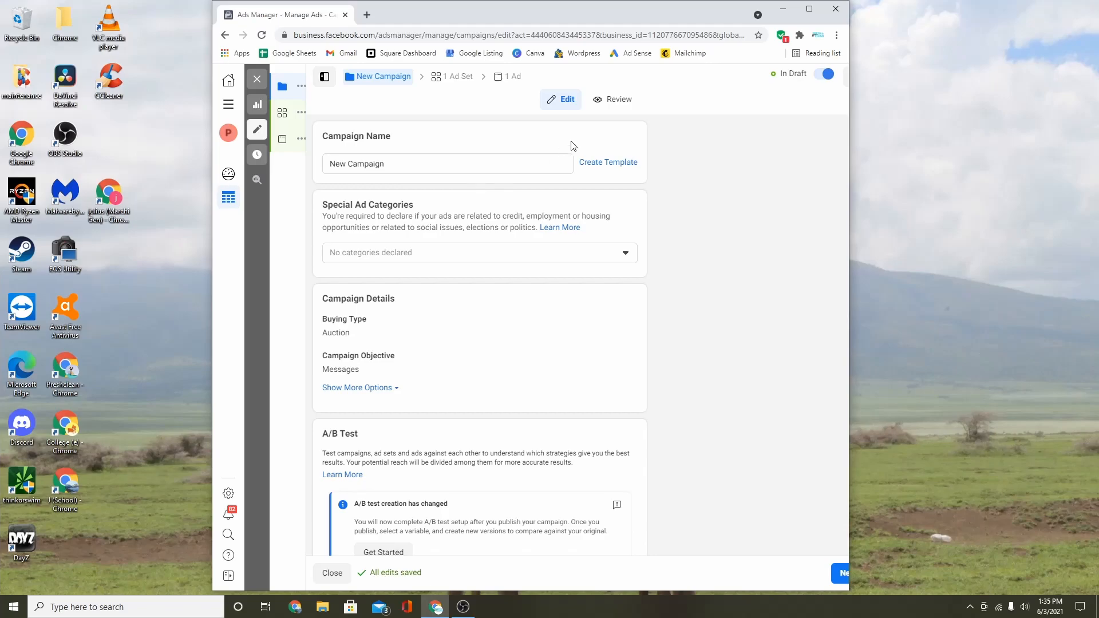
pyautogui.click(809, 9)
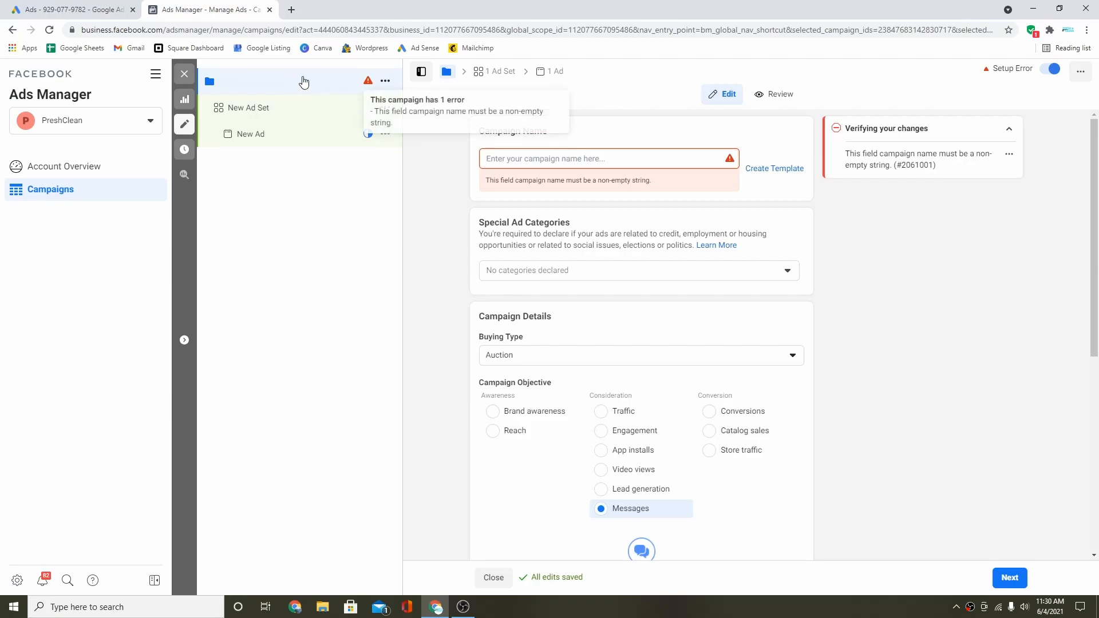
# - Look through the settings of the new ad set and the new ad inside the campaign
pyautogui.click(224, 113)
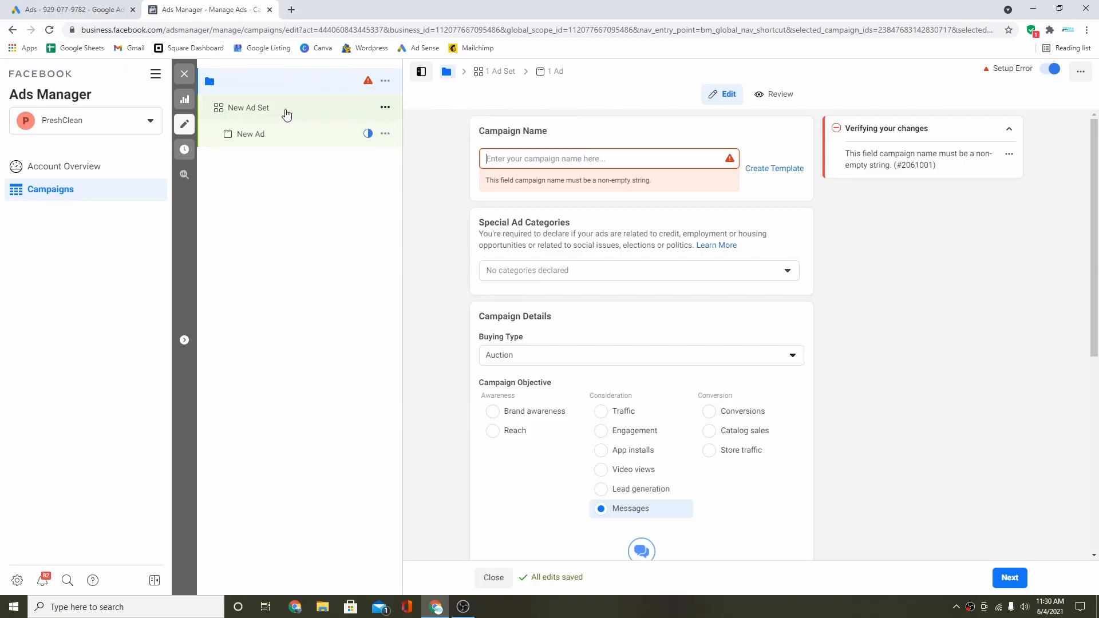
pyautogui.scroll(-6, 536, 187)
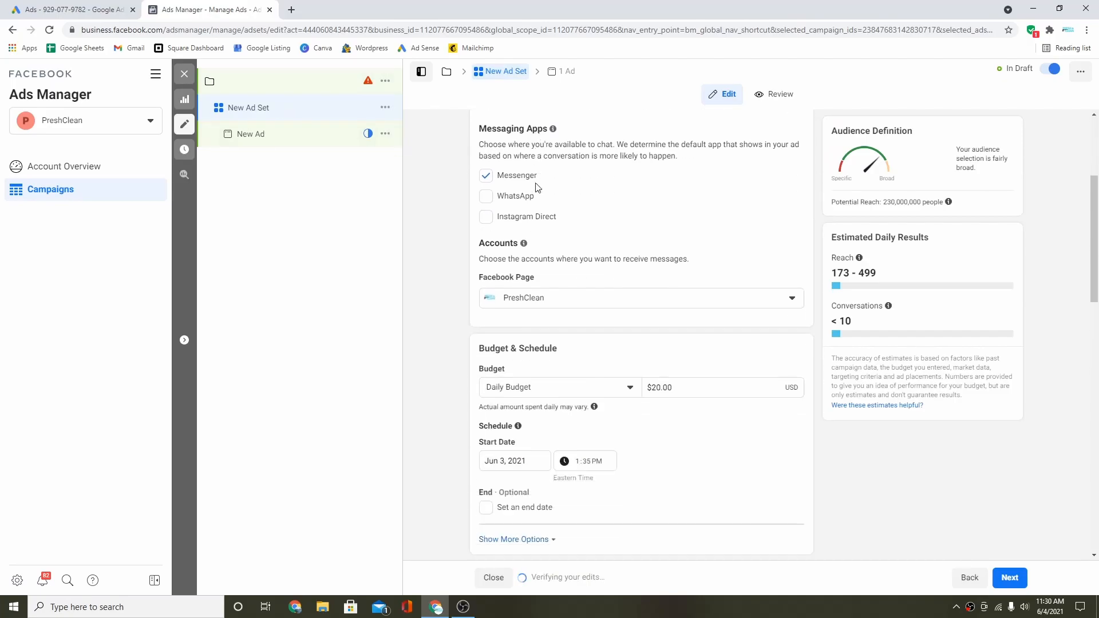
pyautogui.scroll(-4, 537, 188)
pyautogui.scroll(-2, 537, 188)
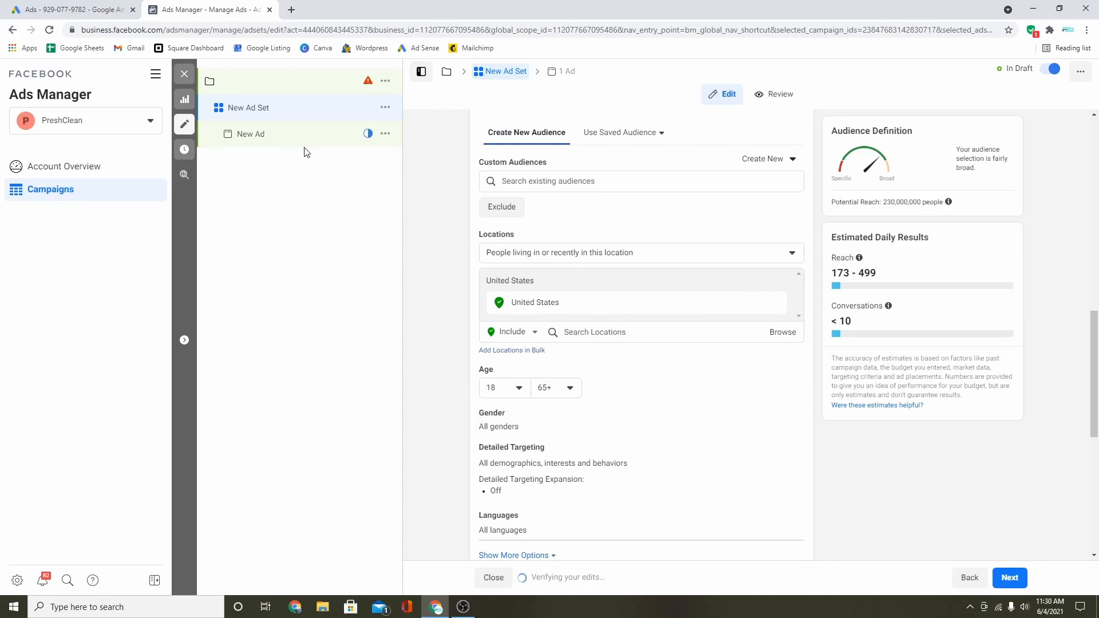
pyautogui.click(289, 142)
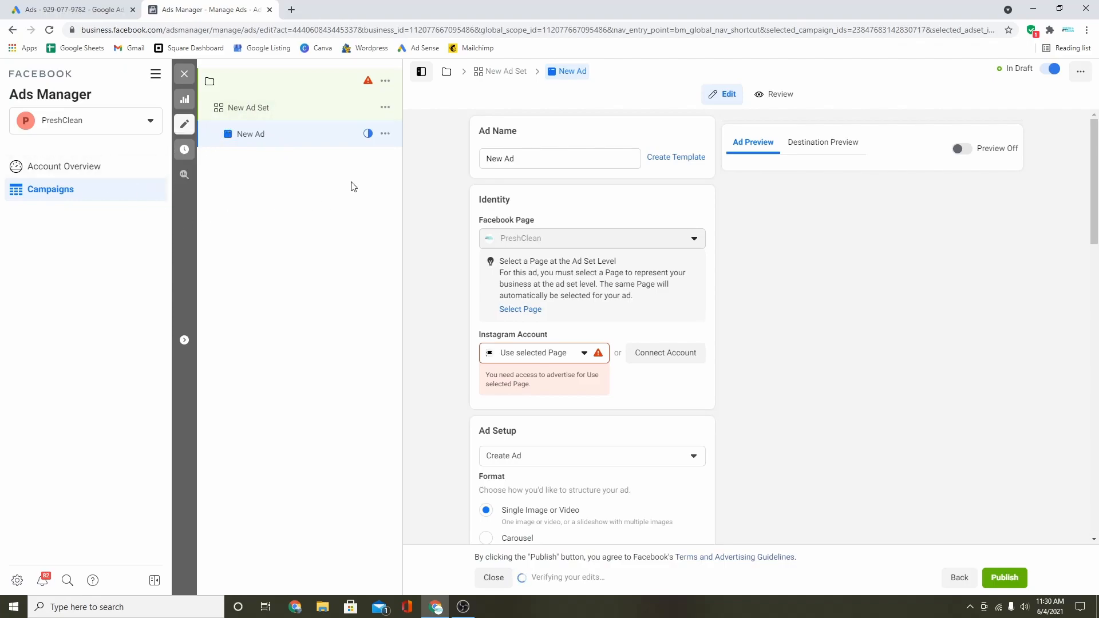
pyautogui.click(305, 118)
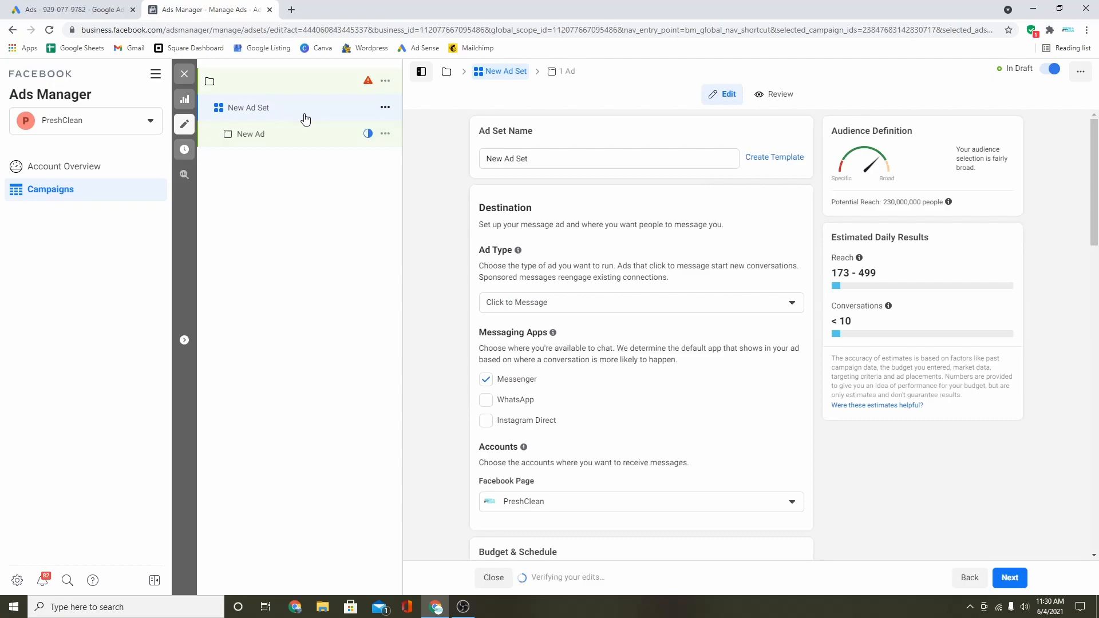
# - Name the campaign "Messages House Wash"
pyautogui.click(301, 87)
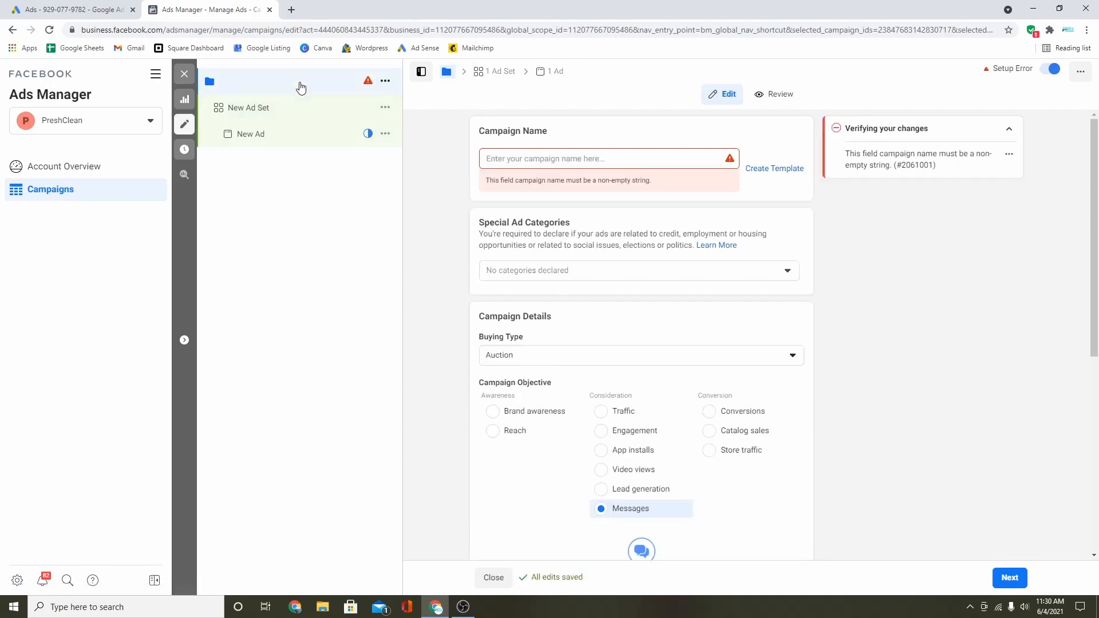
pyautogui.click(525, 158)
pyautogui.write('Messages')
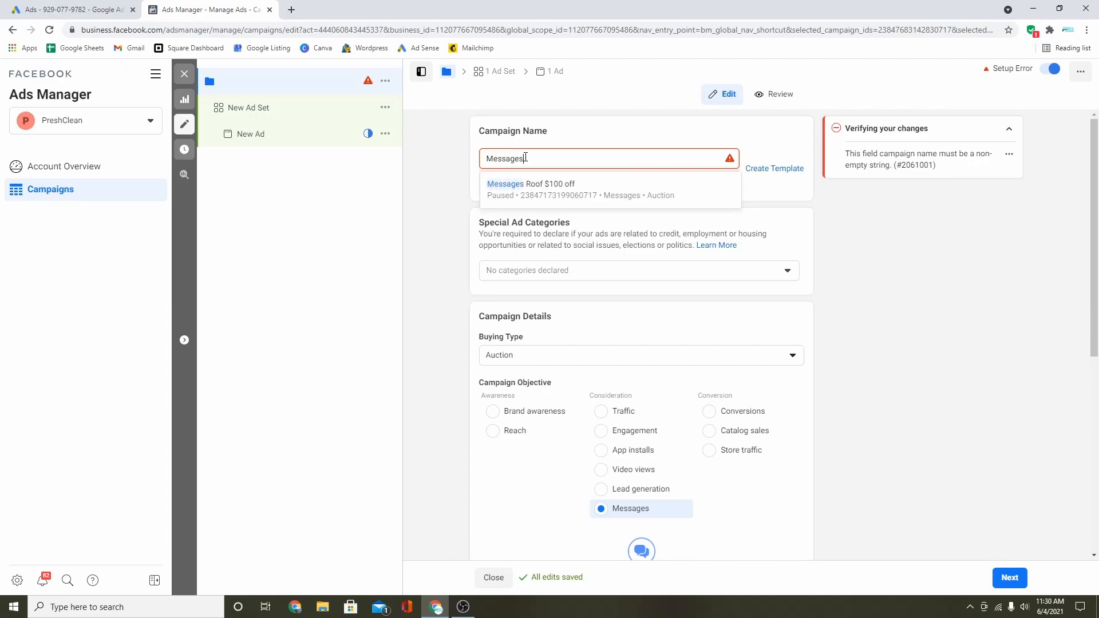
pyautogui.write(' House')
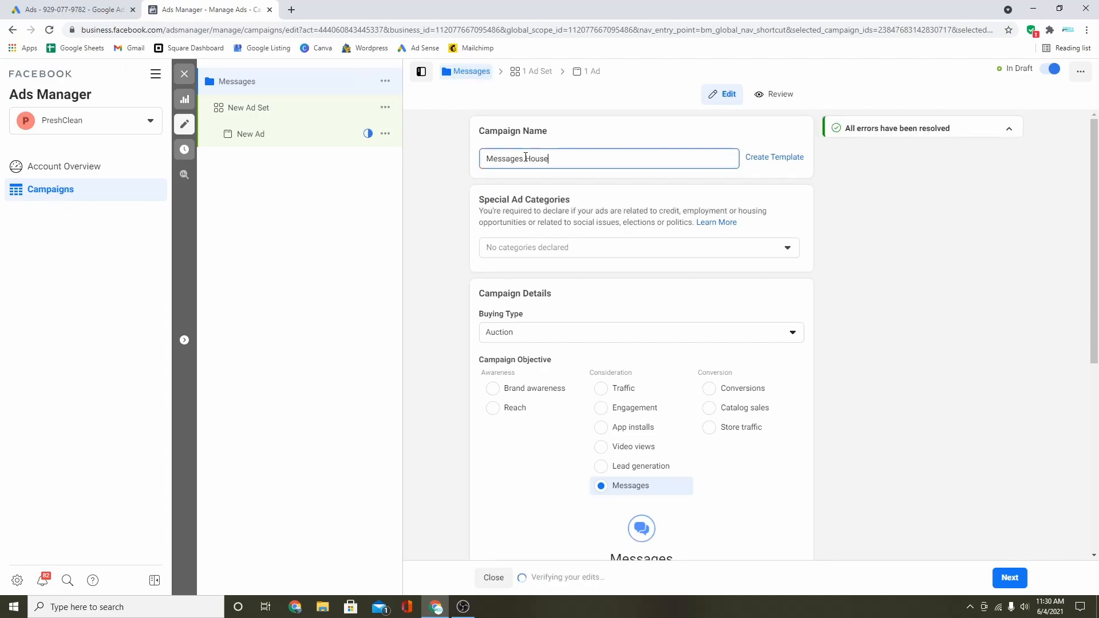
pyautogui.write(' Wash')
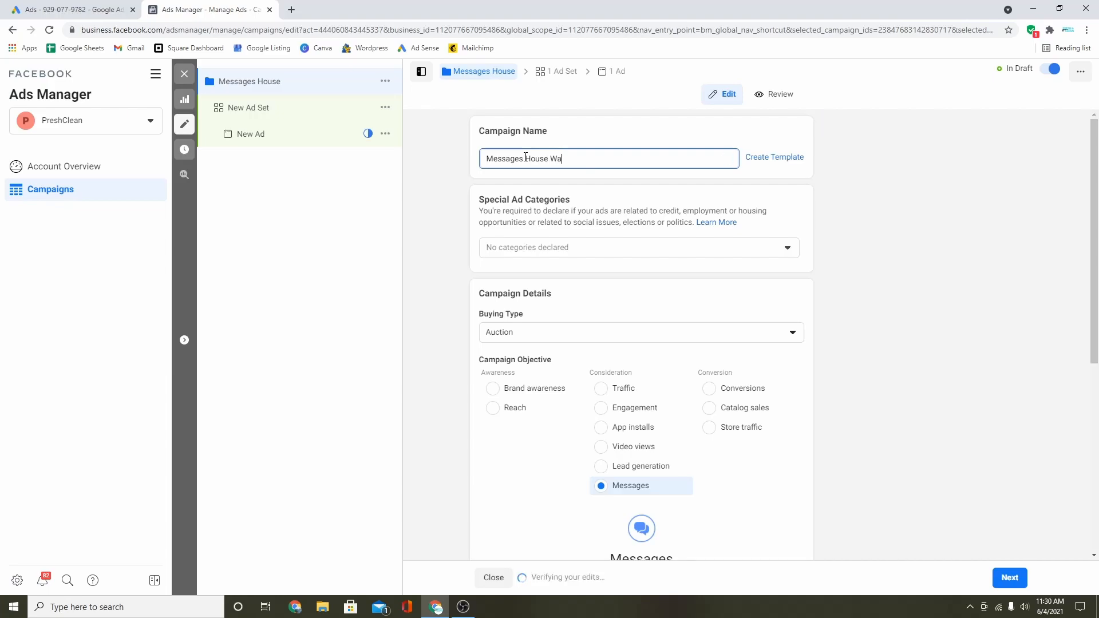
# - Review the remaining campaign settings, including objective, A/B test and budget optimization, and continue to the ad set
pyautogui.scroll(-1, 631, 315)
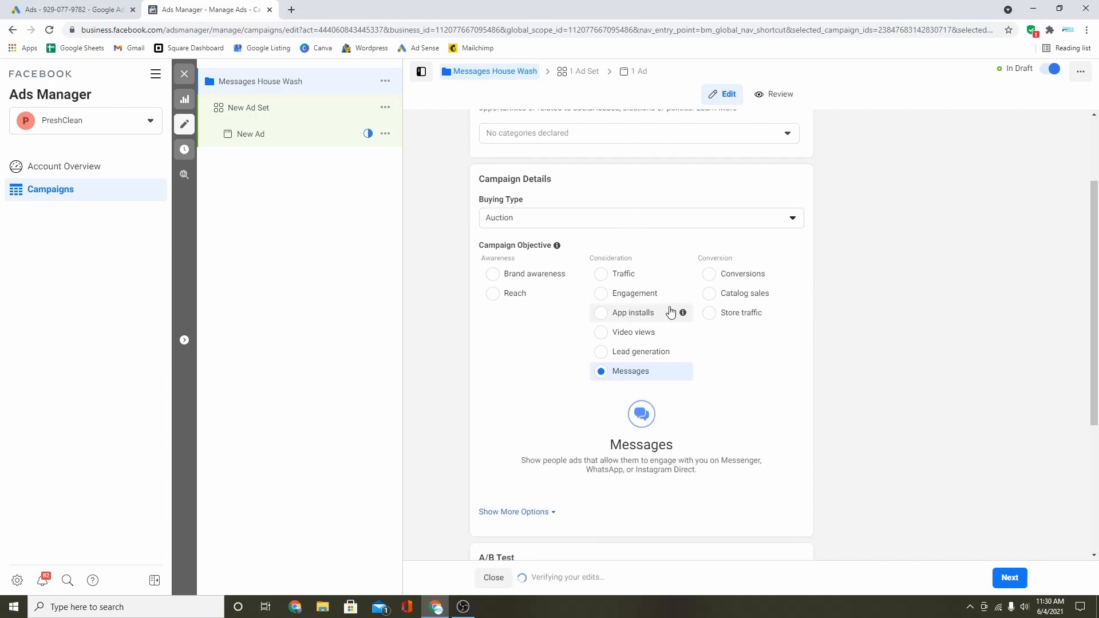
pyautogui.scroll(2, 980, 327)
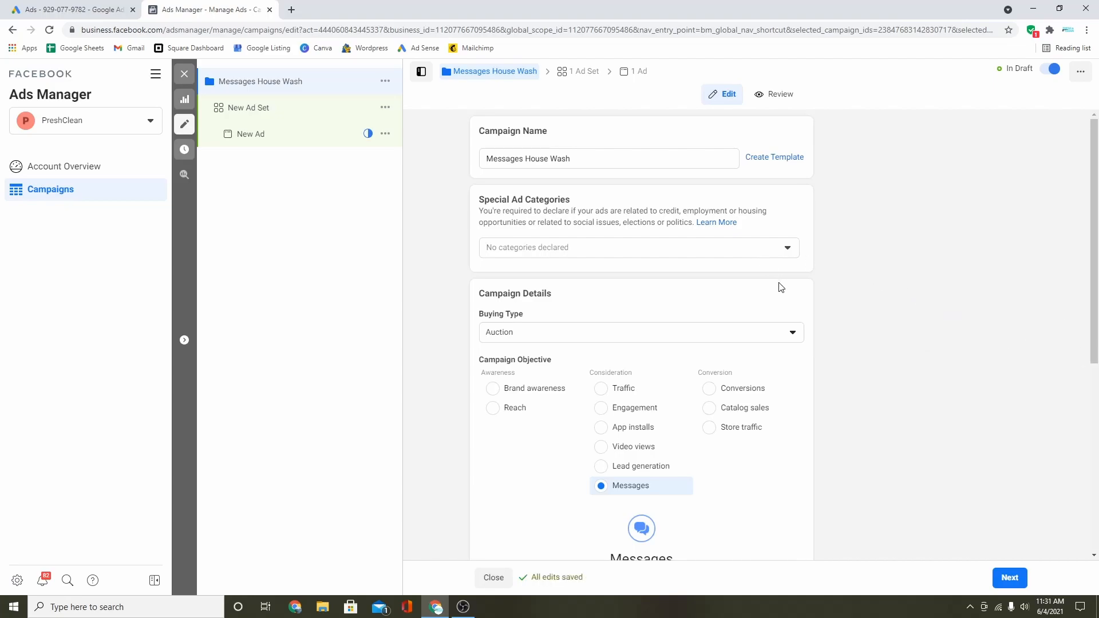
pyautogui.scroll(-4, 758, 299)
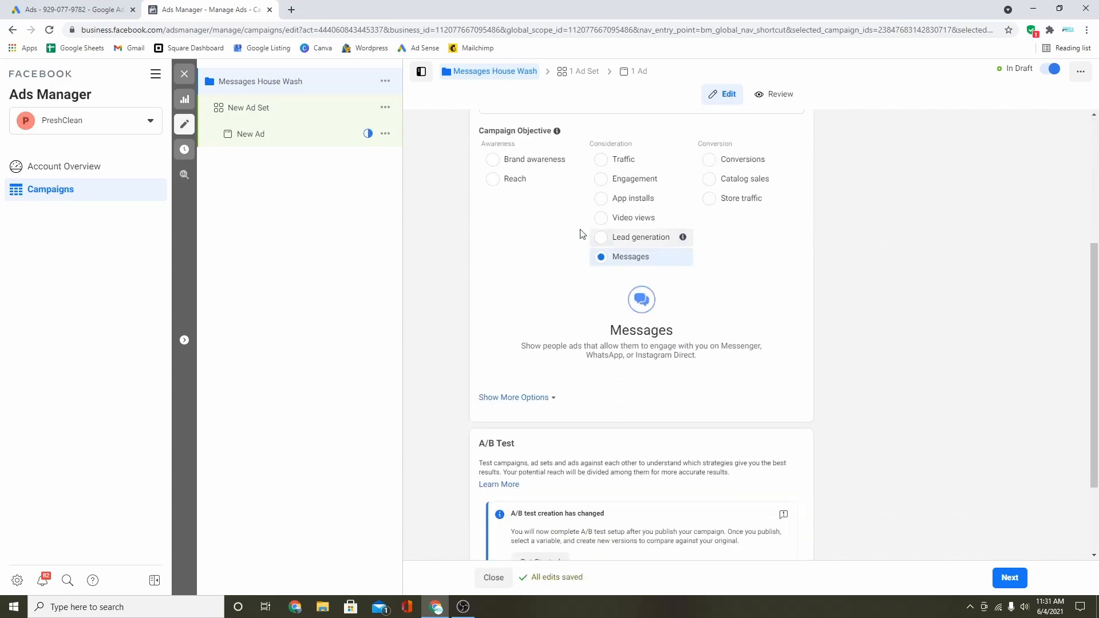
pyautogui.scroll(-2, 674, 269)
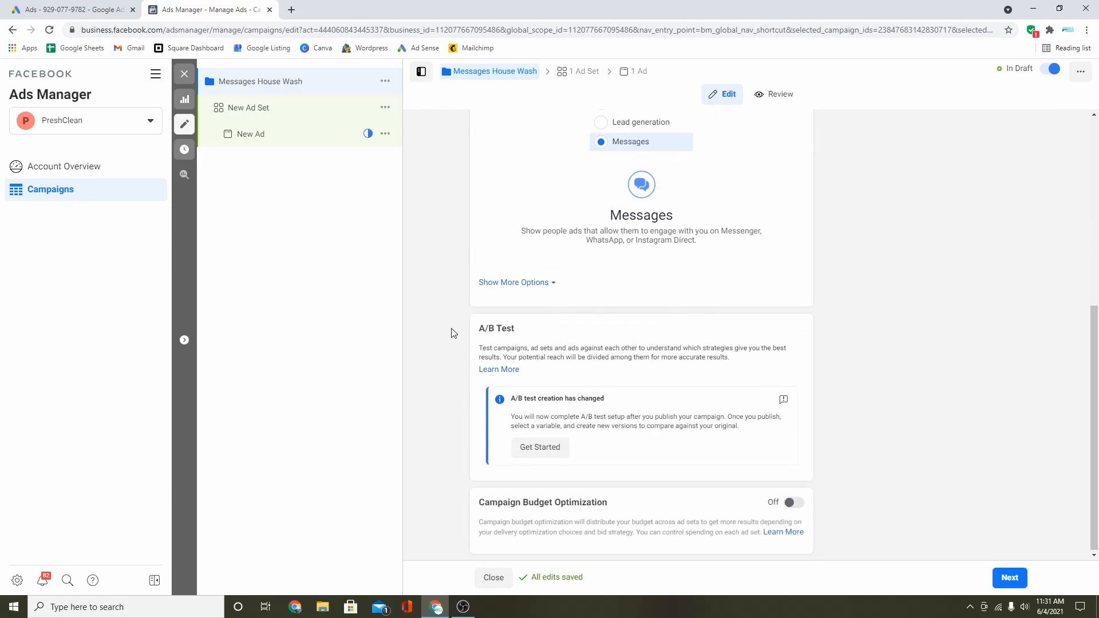
pyautogui.click(1008, 578)
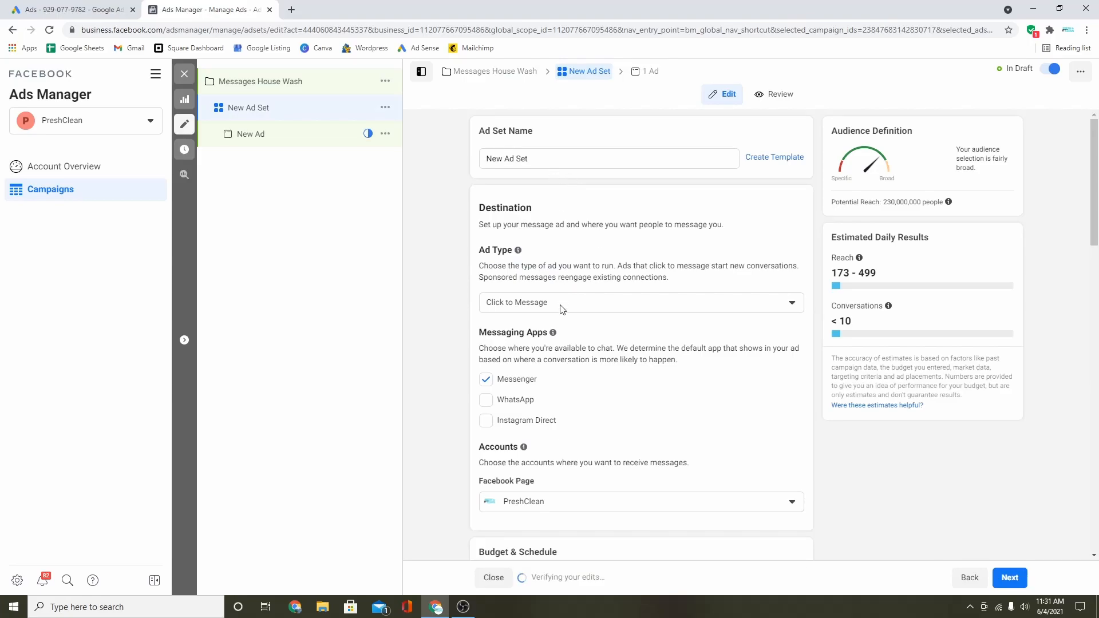
# - Set the ad set's daily budget to $5.00
pyautogui.scroll(-4, 563, 310)
pyautogui.click(702, 364)
pyautogui.write('5')
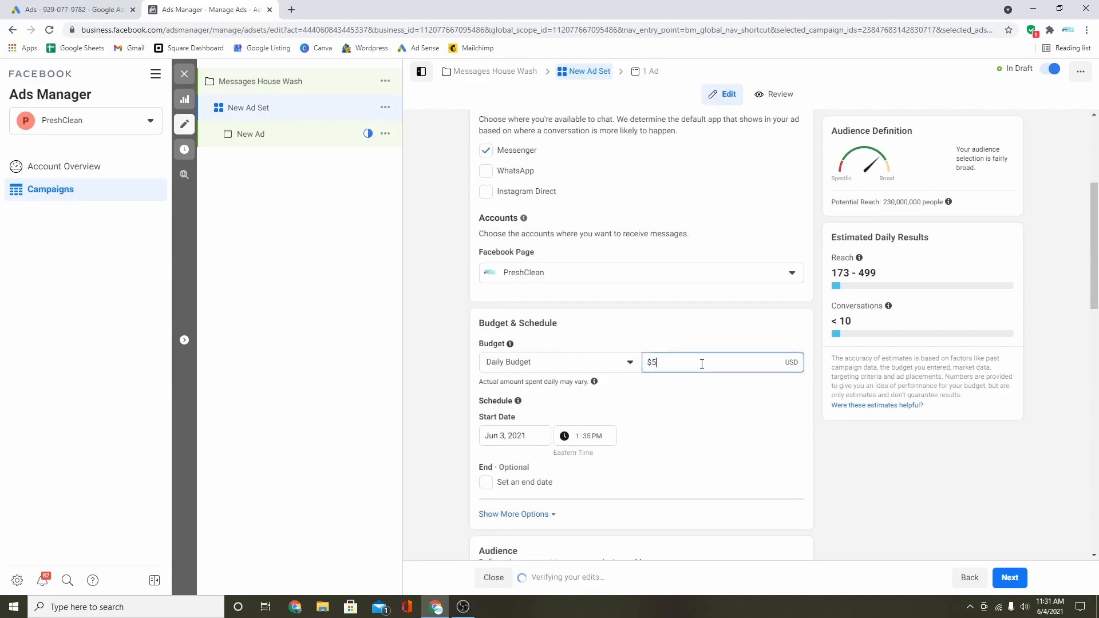
pyautogui.click(664, 407)
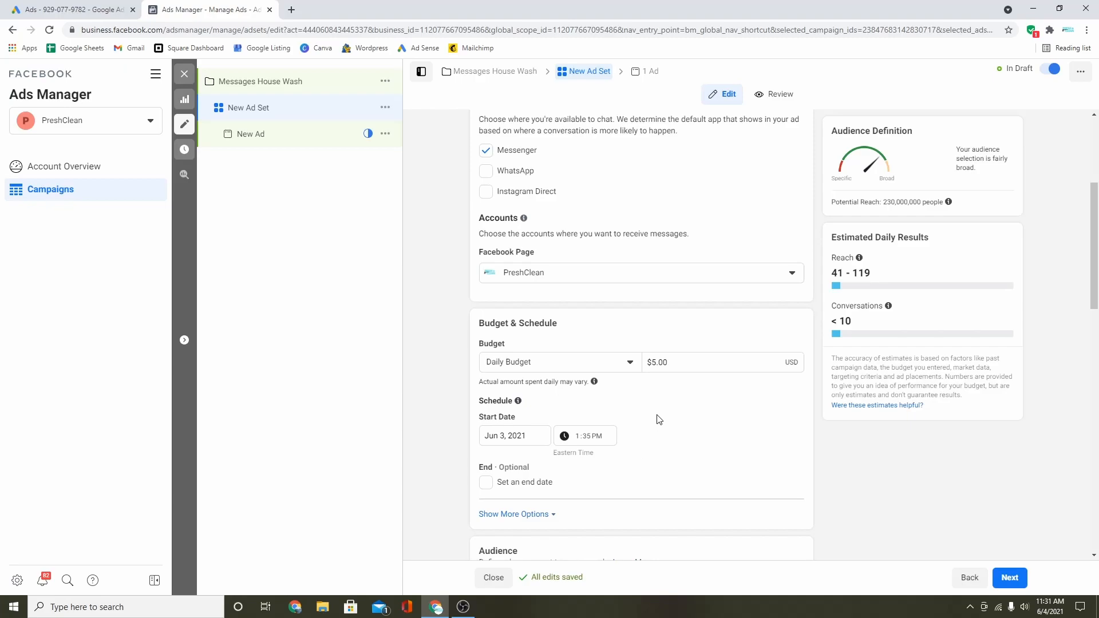
# - Clear the default name of the ad set
pyautogui.scroll(4, 659, 420)
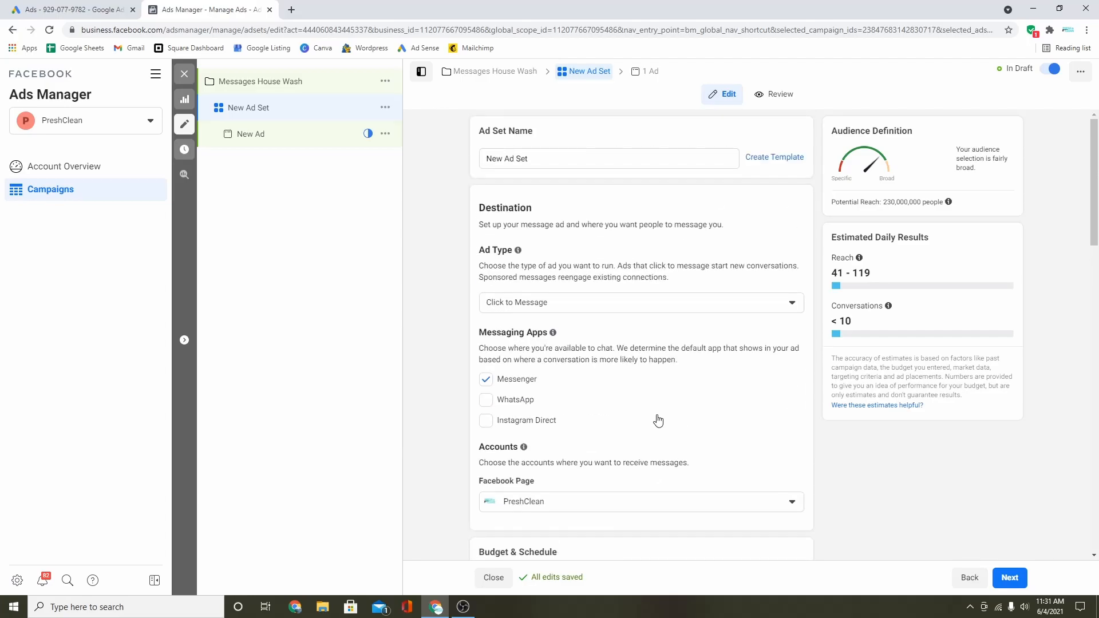
pyautogui.doubleClick(541, 160)
pyautogui.tripleClick(540, 160)
pyautogui.press('BackSpace')
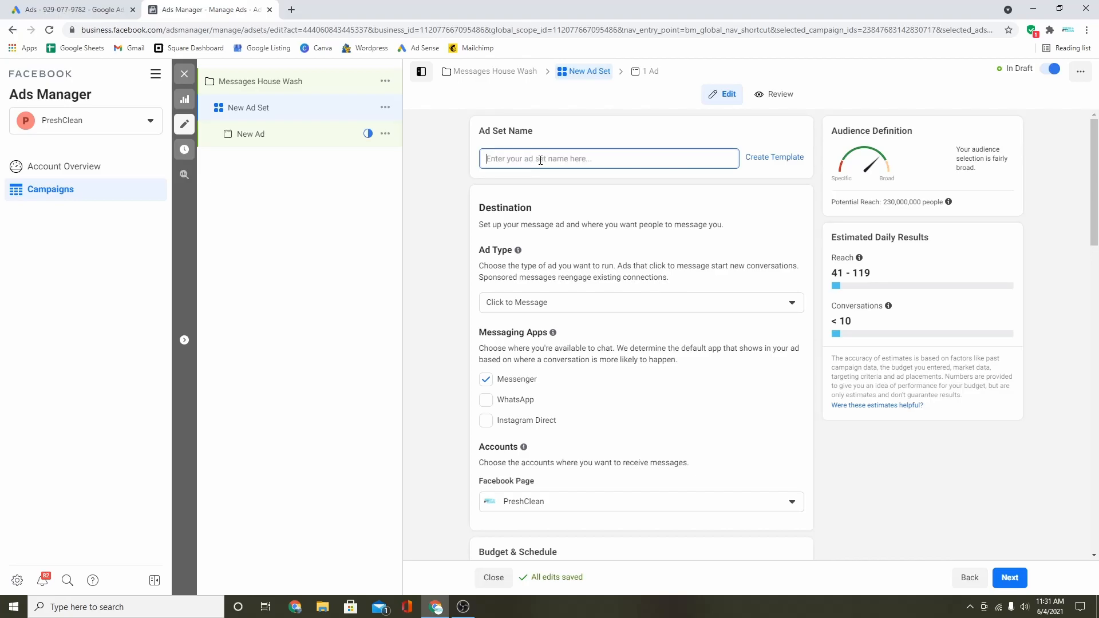
# - Set the audience's location targeting to "People living in this location"
pyautogui.scroll(-6, 619, 236)
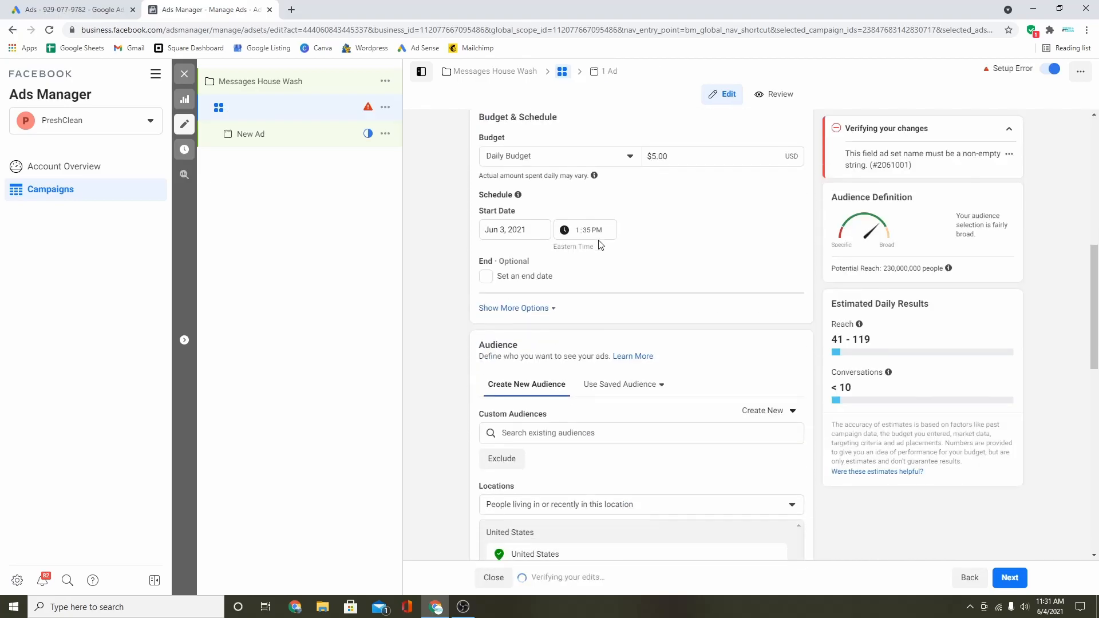
pyautogui.scroll(-3, 586, 272)
pyautogui.scroll(-2, 586, 272)
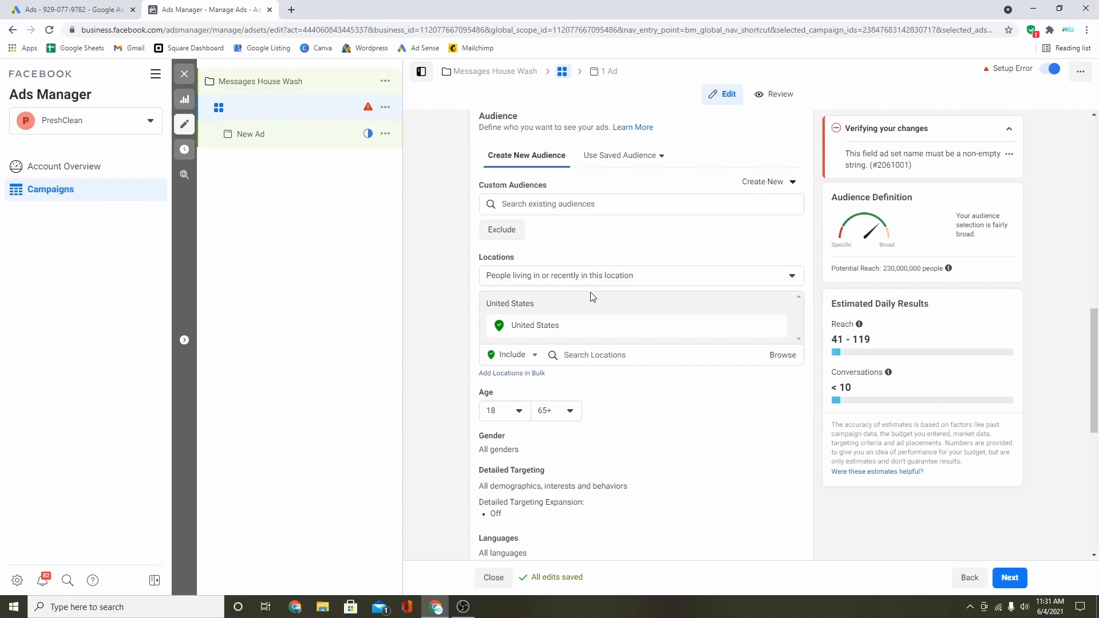
pyautogui.scroll(-2, 579, 343)
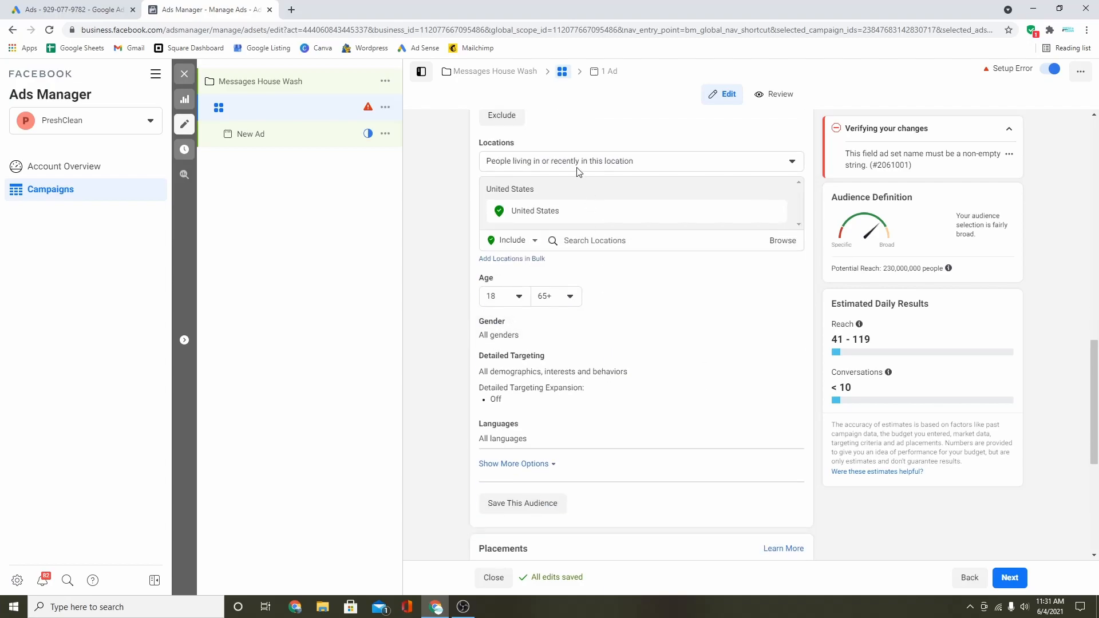
pyautogui.click(579, 170)
pyautogui.click(618, 124)
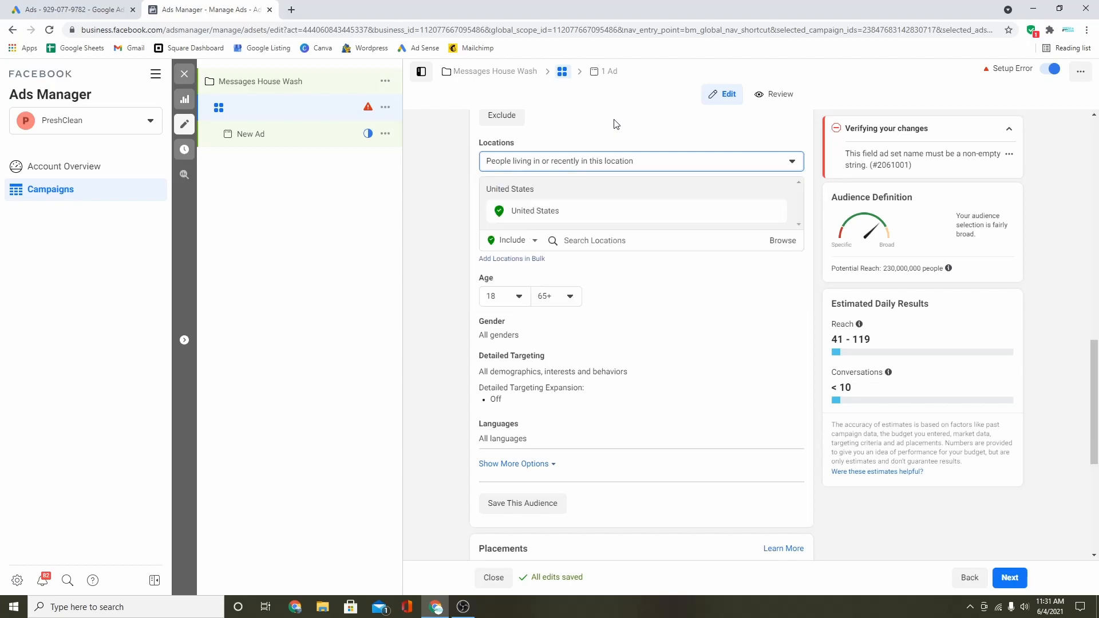
pyautogui.click(605, 168)
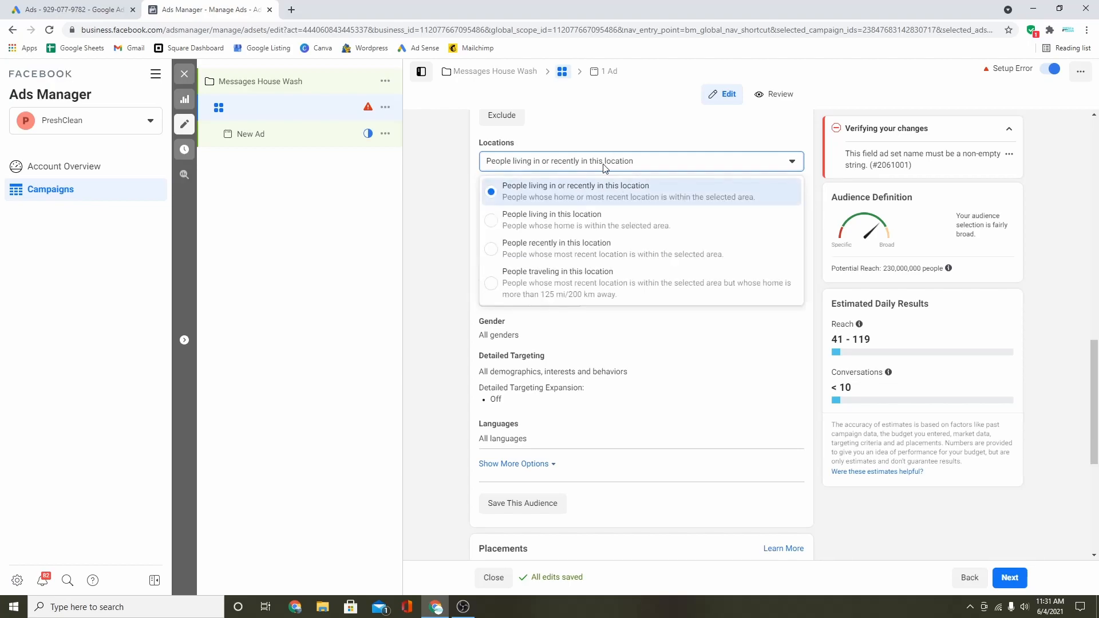
pyautogui.click(571, 230)
# - Search for "westchester county" and target Westchester County, New York, as the audience location in place of the whole United States
pyautogui.scroll(2, 576, 230)
pyautogui.click(584, 355)
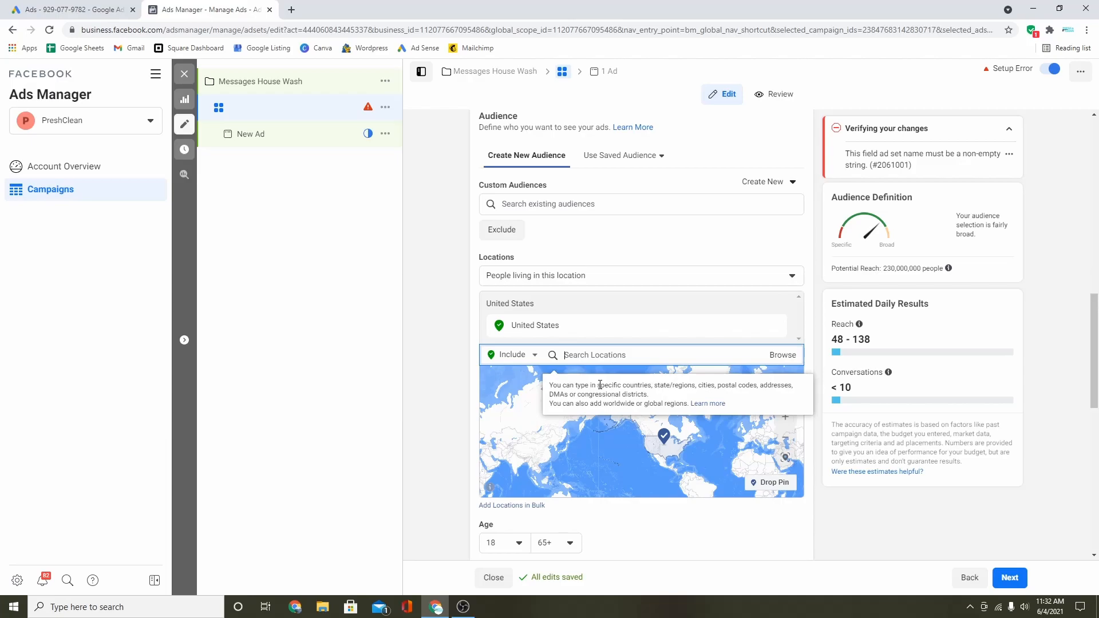
pyautogui.write('westchester')
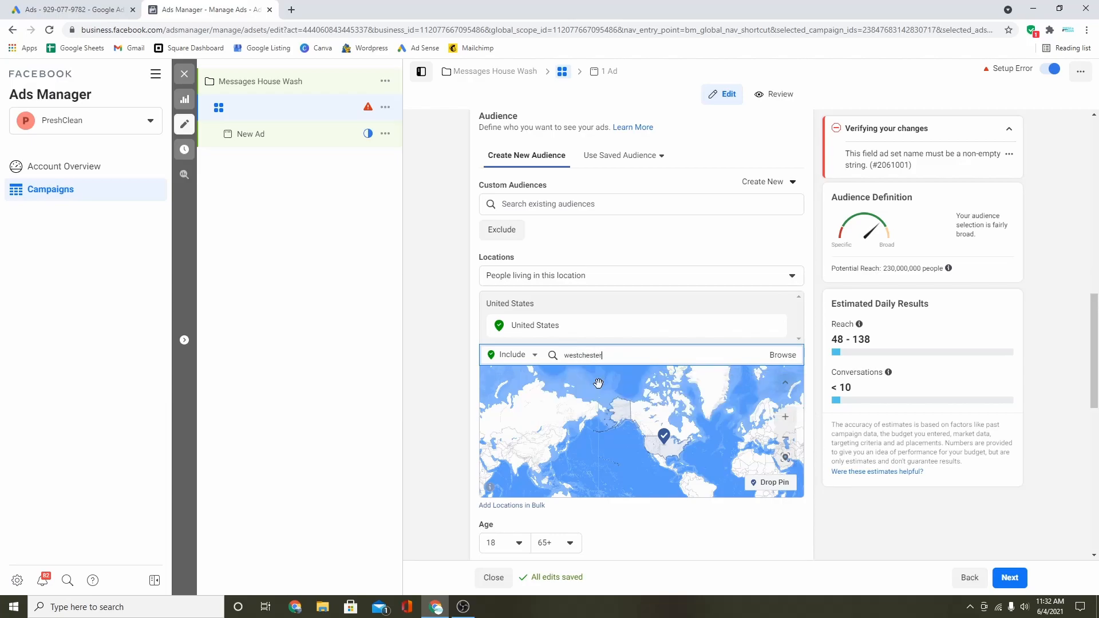
pyautogui.write(' county')
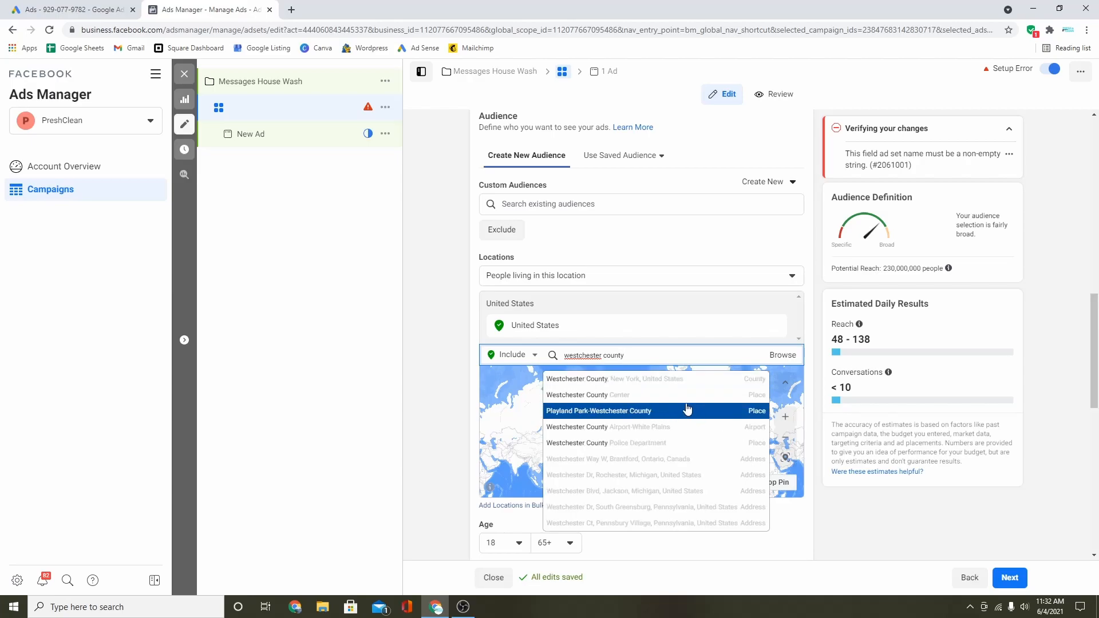
pyautogui.click(669, 381)
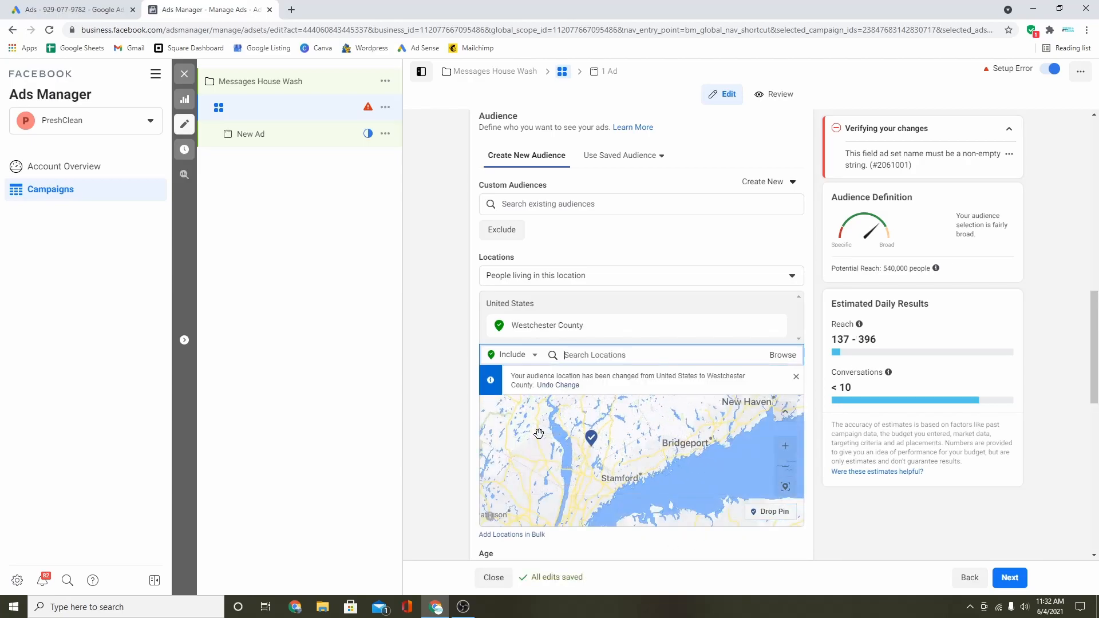
pyautogui.click(555, 283)
pyautogui.click(590, 238)
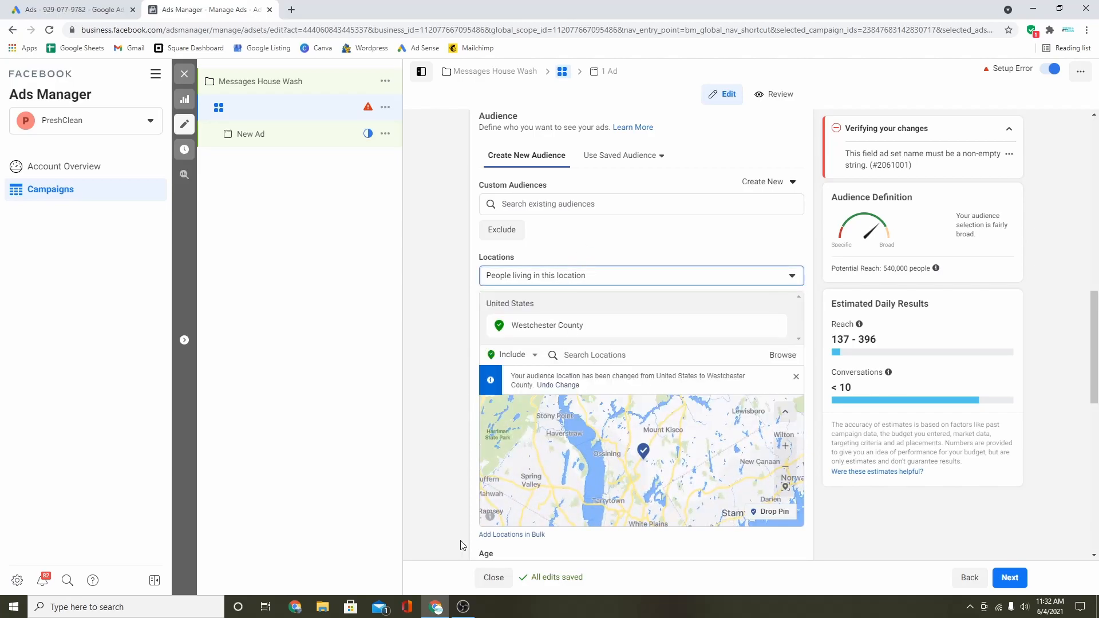
# - Set the audience's minimum age to 28
pyautogui.scroll(-2, 450, 502)
pyautogui.scroll(2, 481, 178)
pyautogui.scroll(-4, 612, 350)
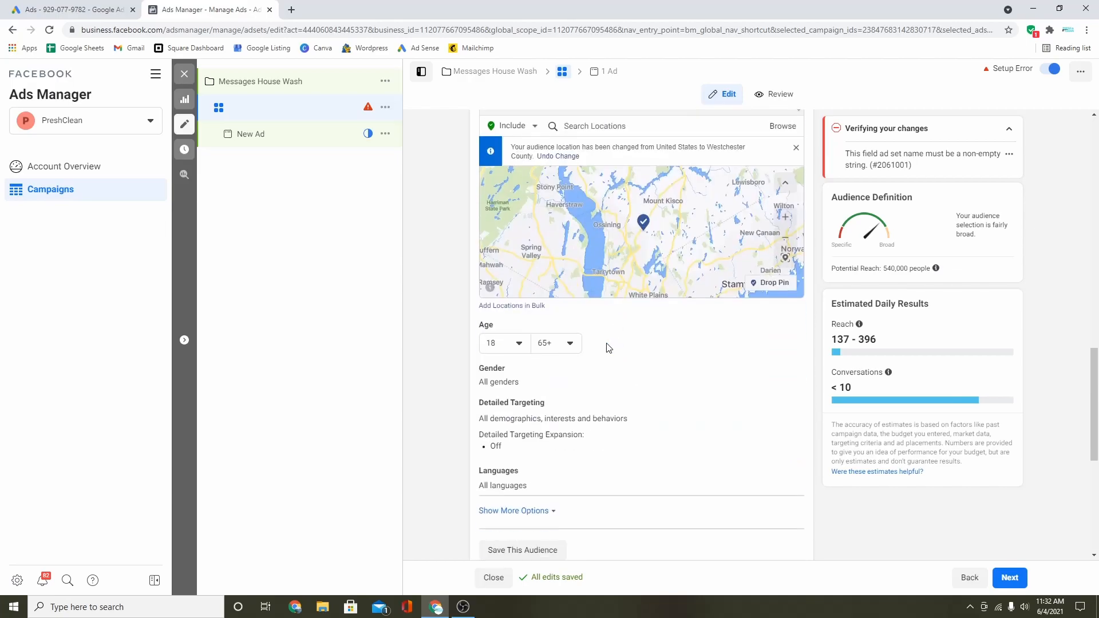
pyautogui.click(521, 351)
pyautogui.scroll(-4, 552, 452)
pyautogui.scroll(4, 553, 414)
pyautogui.scroll(-2, 540, 457)
pyautogui.scroll(2, 540, 457)
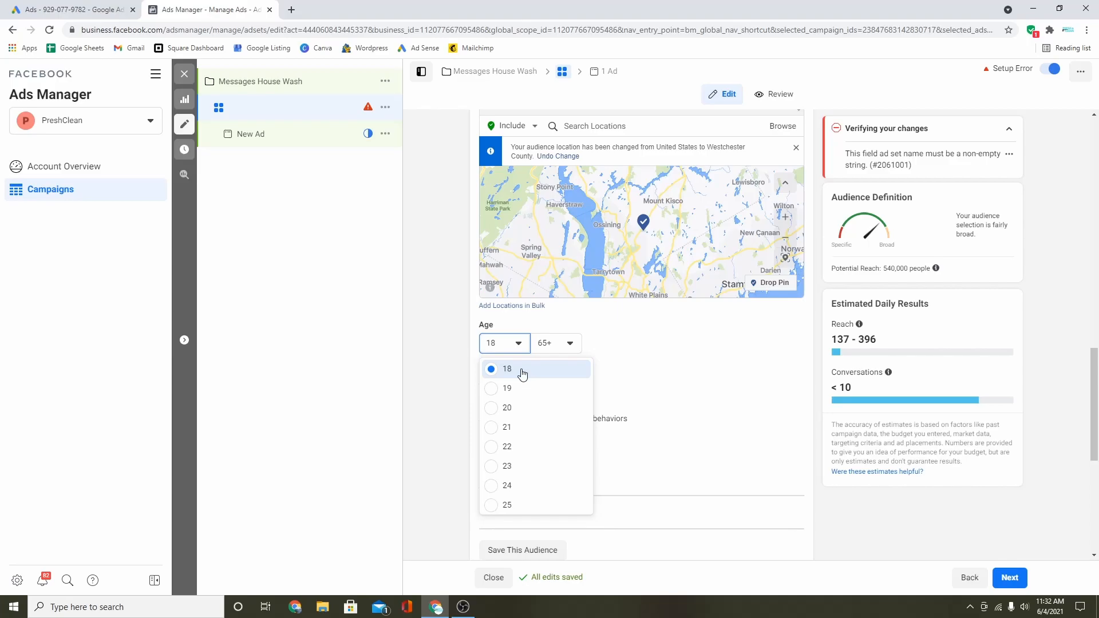
pyautogui.scroll(-2, 503, 404)
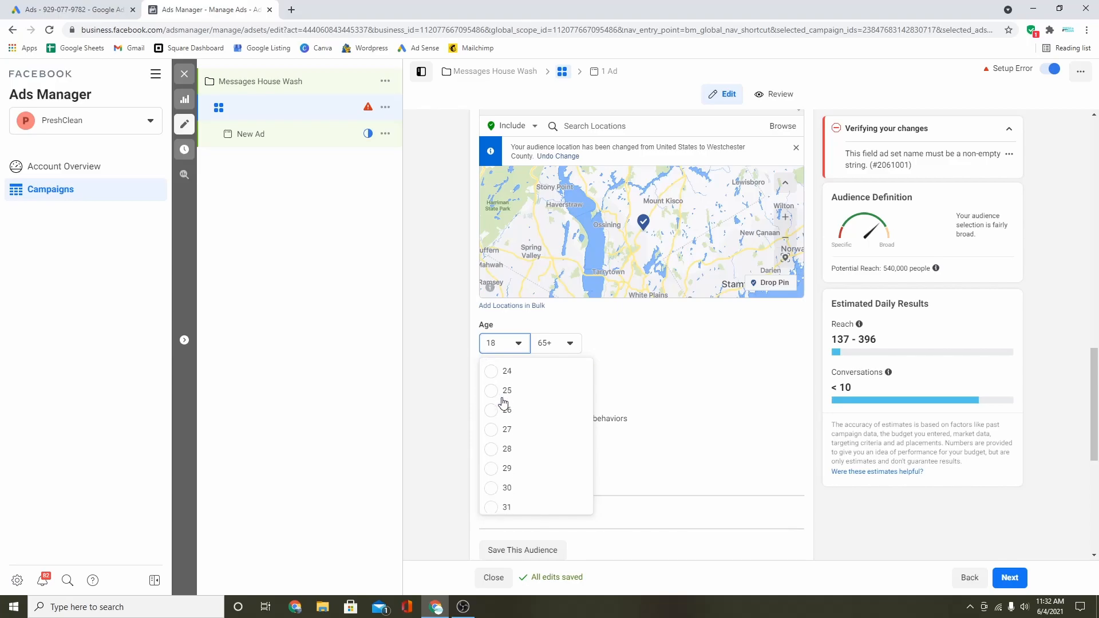
pyautogui.click(494, 450)
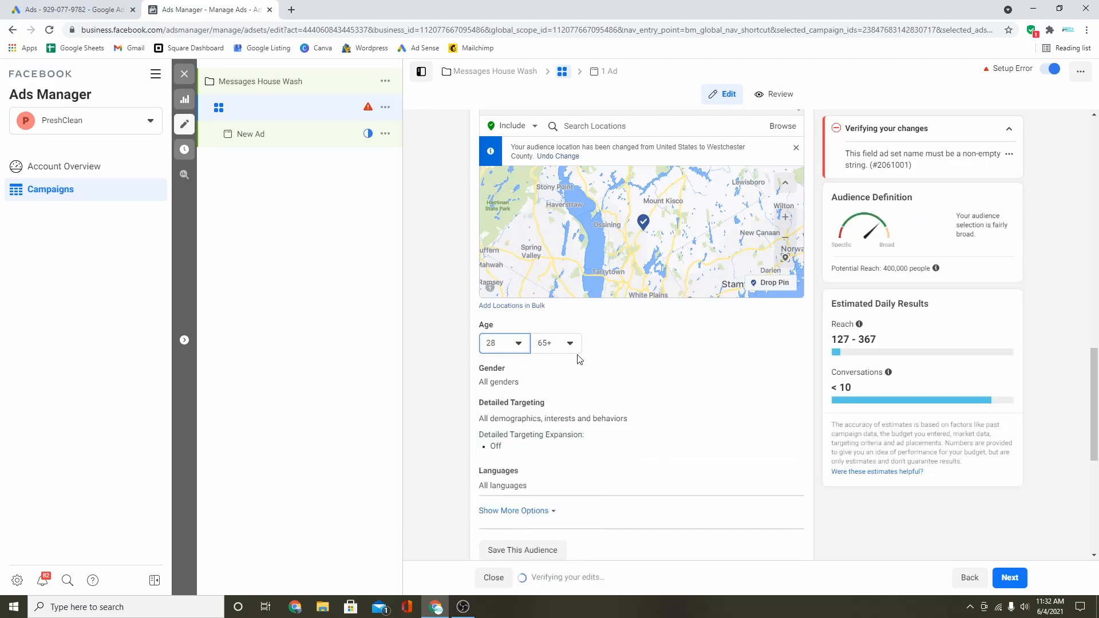
pyautogui.click(523, 345)
pyautogui.click(693, 351)
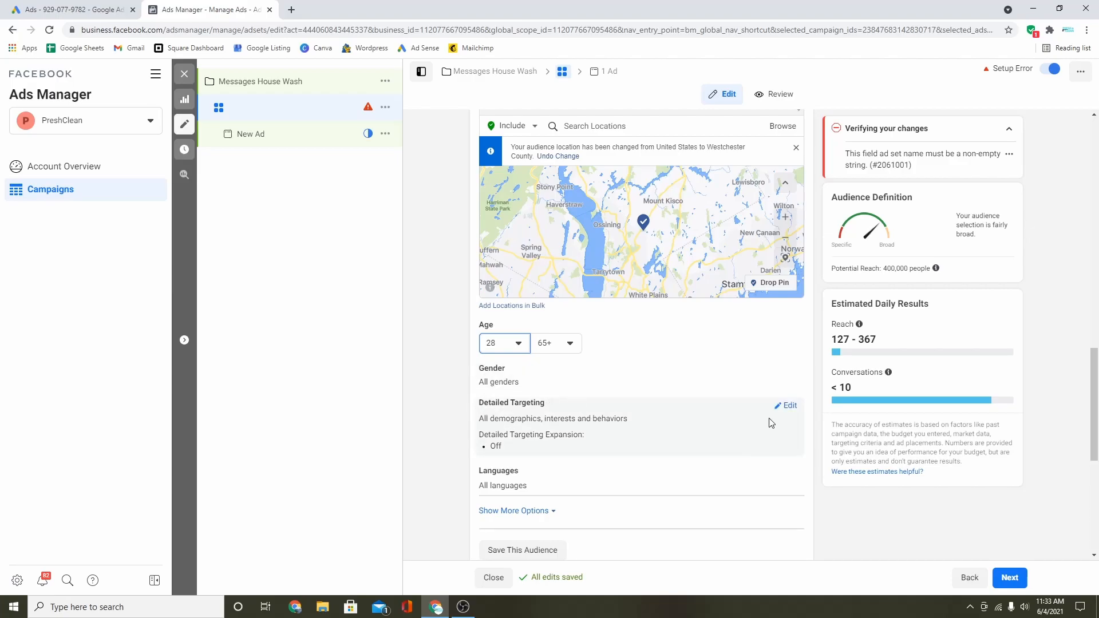
# - Search detailed targeting for "home impro" and include people with the Home improvement interest from Home and garden
pyautogui.click(788, 404)
pyautogui.scroll(-2, 748, 423)
pyautogui.click(586, 320)
pyautogui.write('home impro')
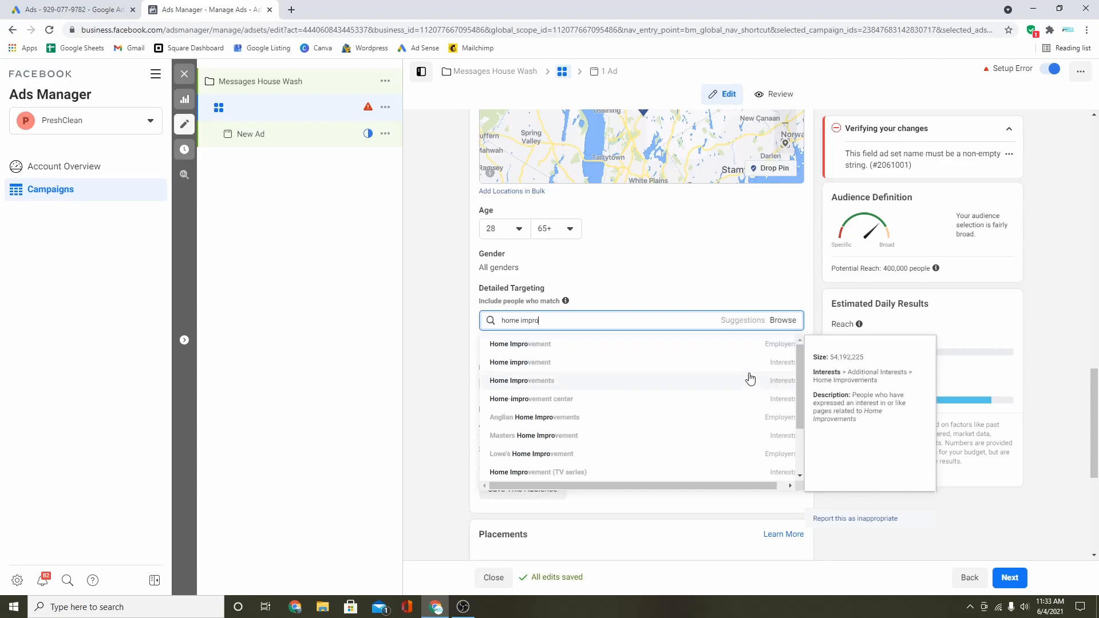
pyautogui.click(770, 368)
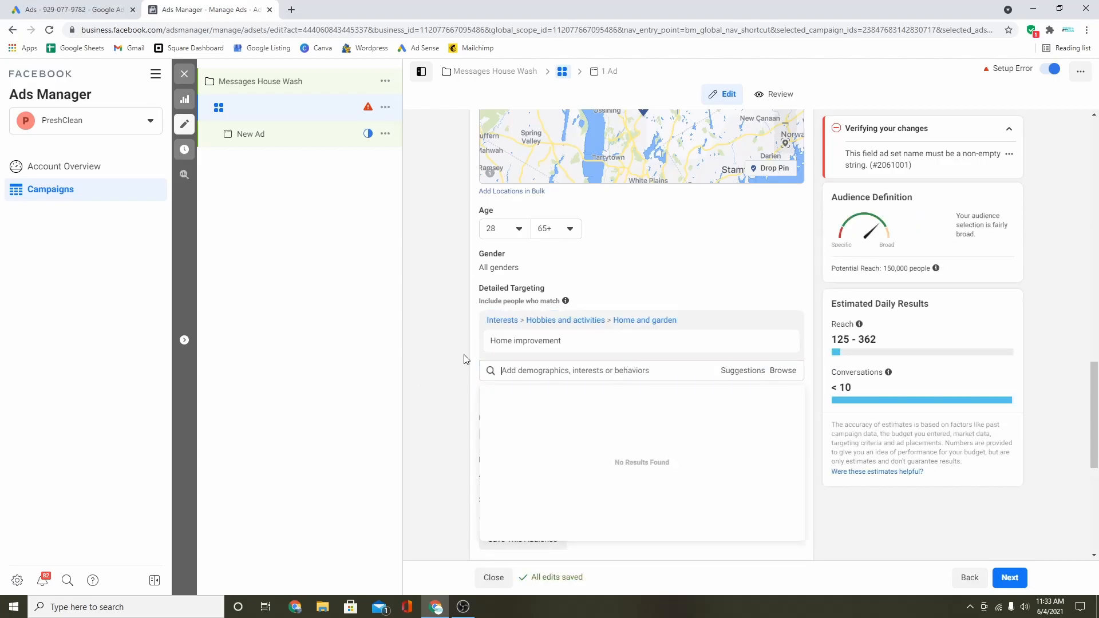
pyautogui.moveTo(617, 347)
pyautogui.click(606, 286)
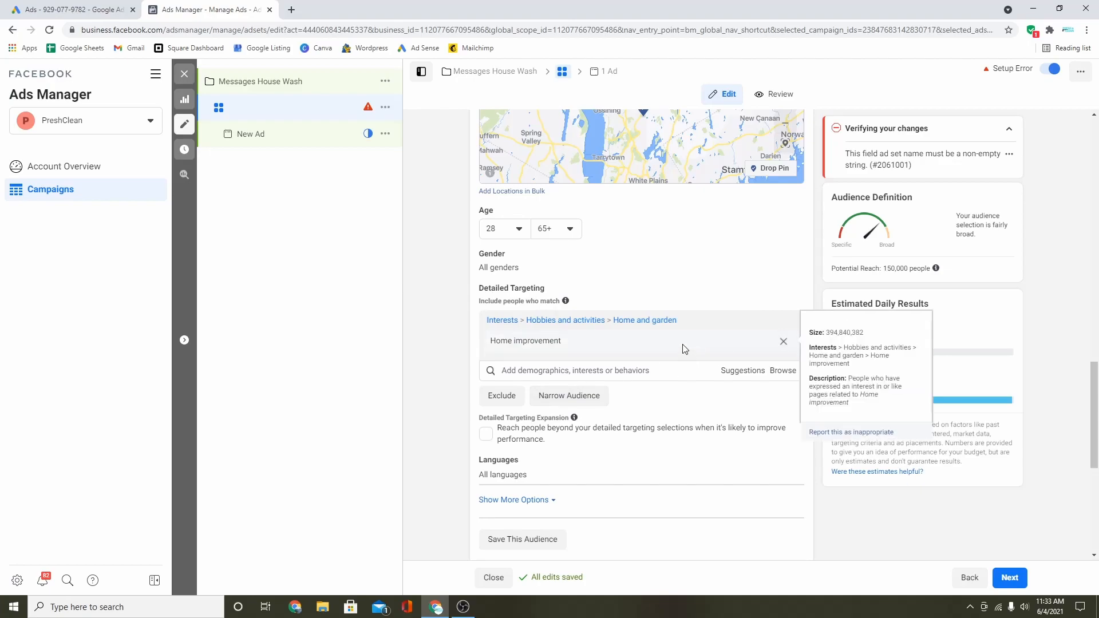
# - Search the detailed targeting options for "real estate" and look through the suggested interests without adding one
pyautogui.click(556, 371)
pyautogui.write('re')
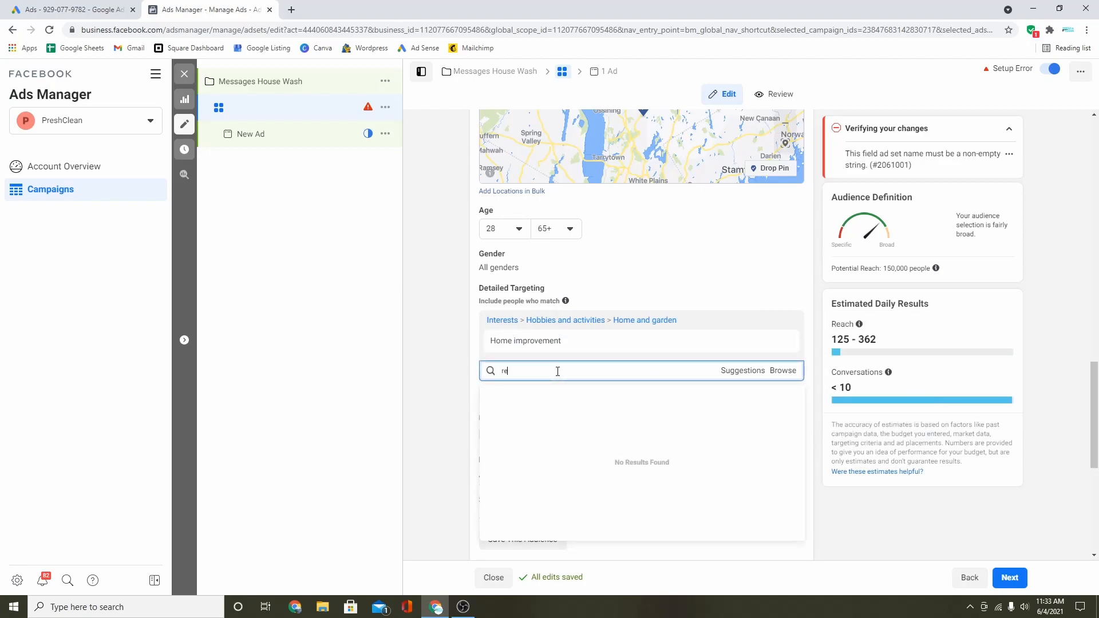
pyautogui.write('al estate')
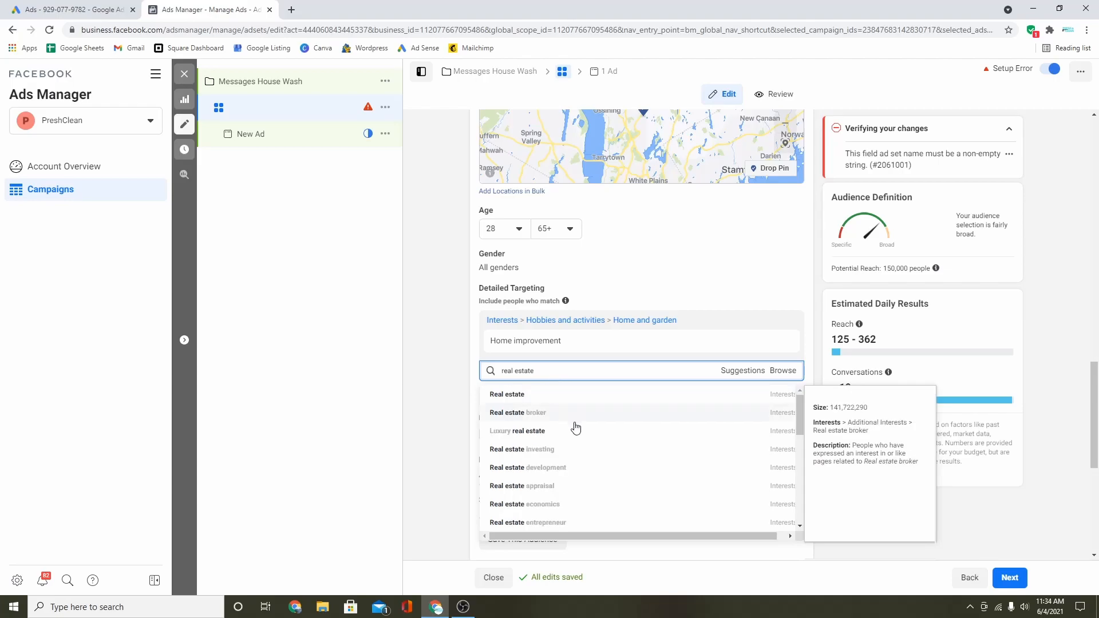
pyautogui.scroll(-3, 572, 428)
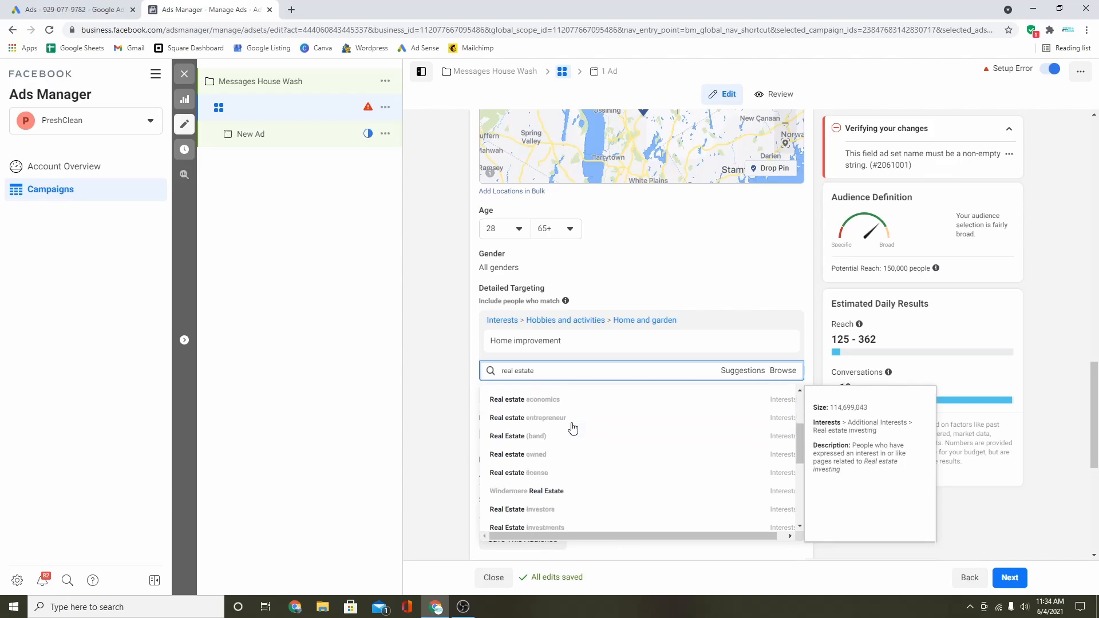
pyautogui.scroll(3, 572, 435)
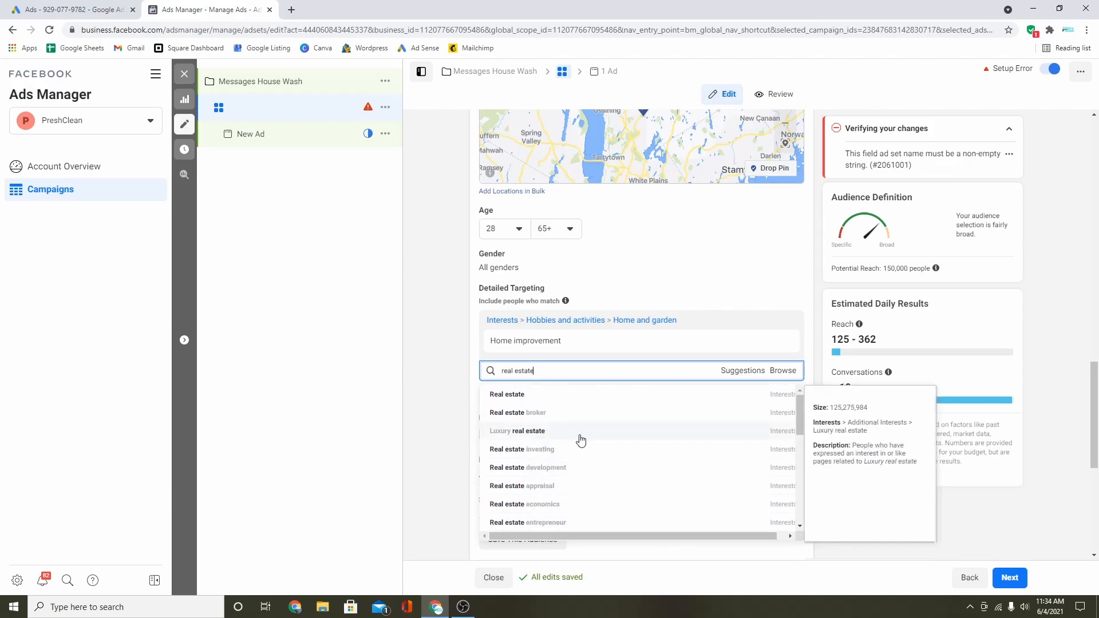
pyautogui.click(434, 380)
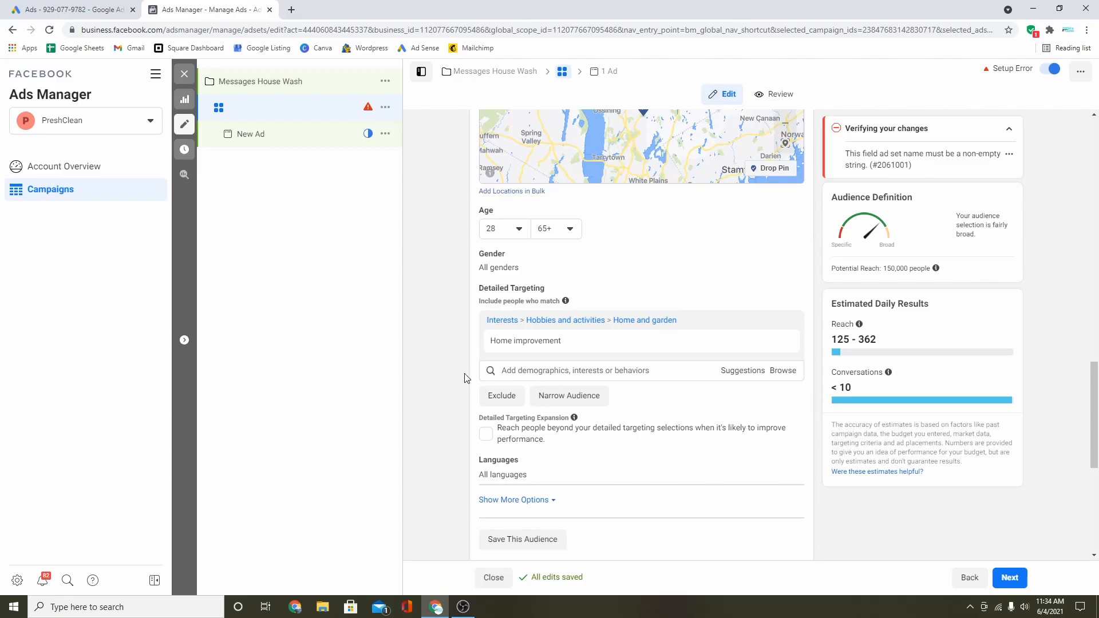
pyautogui.scroll(-4, 471, 378)
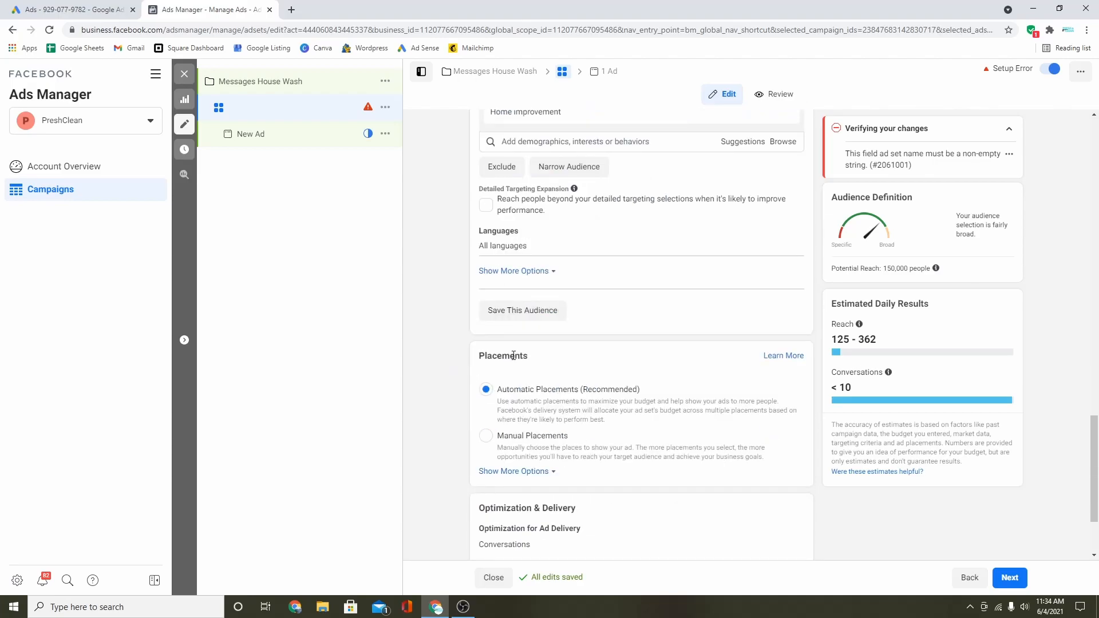
pyautogui.scroll(4, 504, 358)
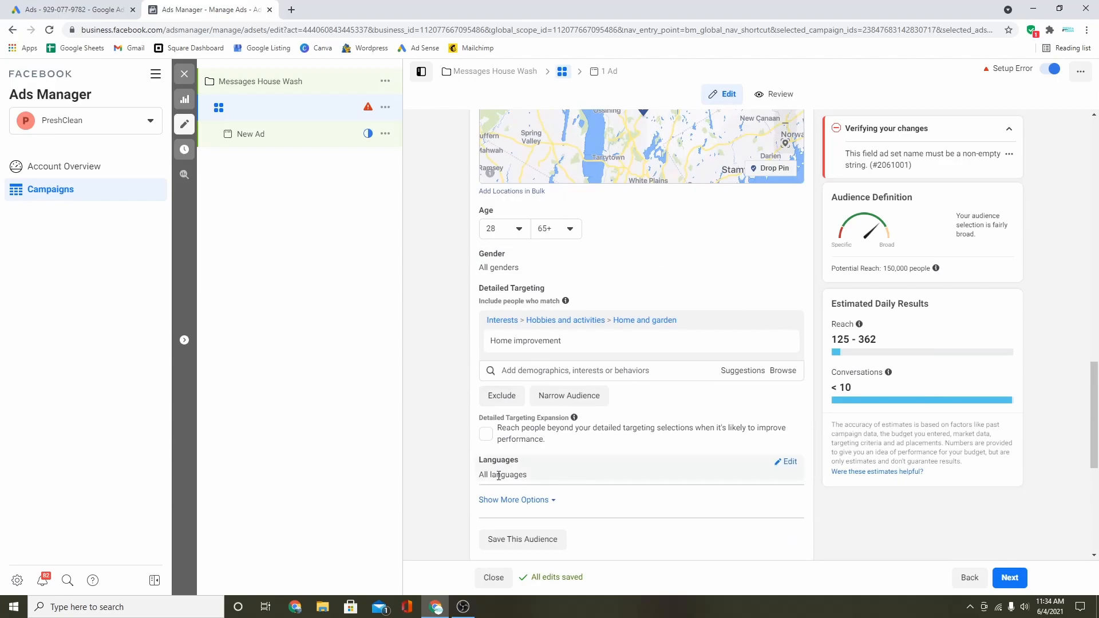
pyautogui.scroll(6, 532, 492)
pyautogui.scroll(6, 531, 468)
pyautogui.click(573, 166)
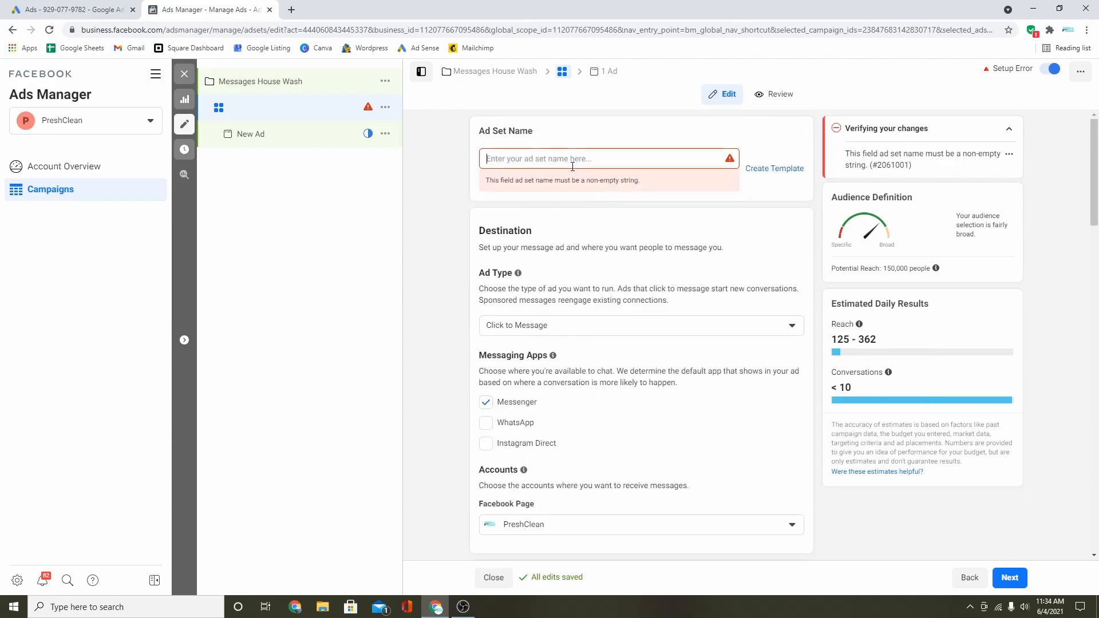
pyautogui.scroll(-15, 573, 166)
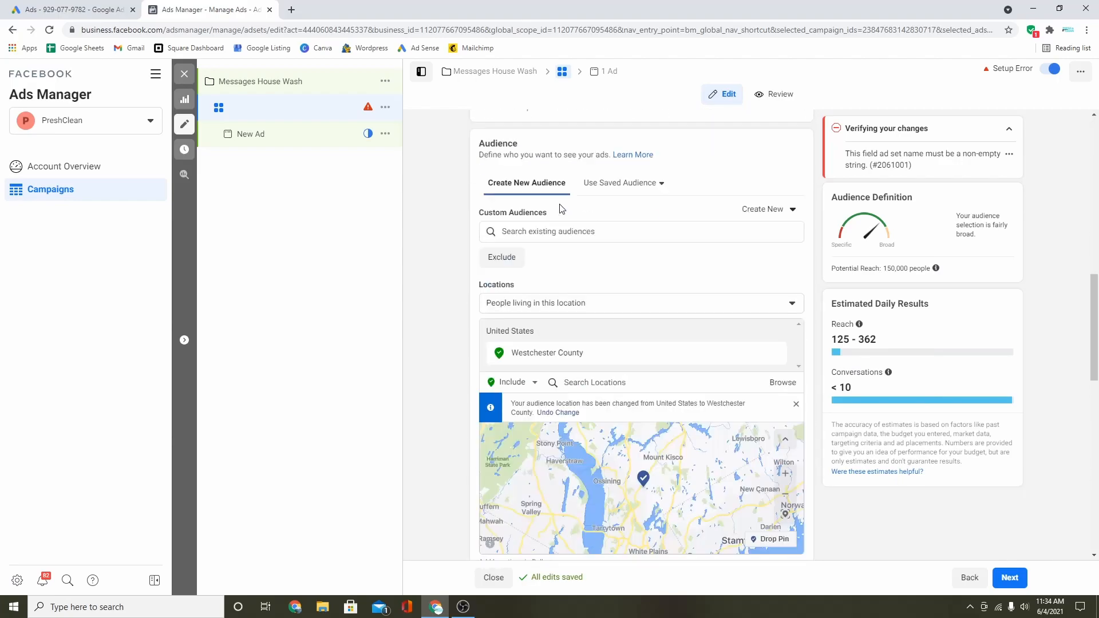
# - Switch the ad set to manual placements and exclude the Audience Network and Messenger platforms
pyautogui.click(485, 269)
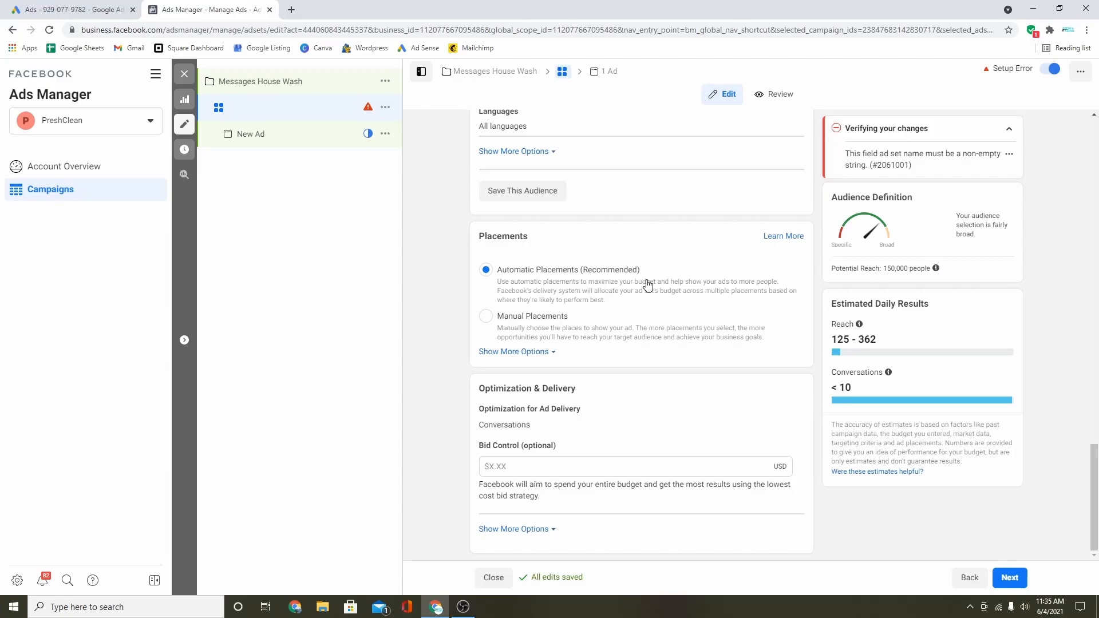
pyautogui.click(485, 319)
pyautogui.scroll(-2, 486, 319)
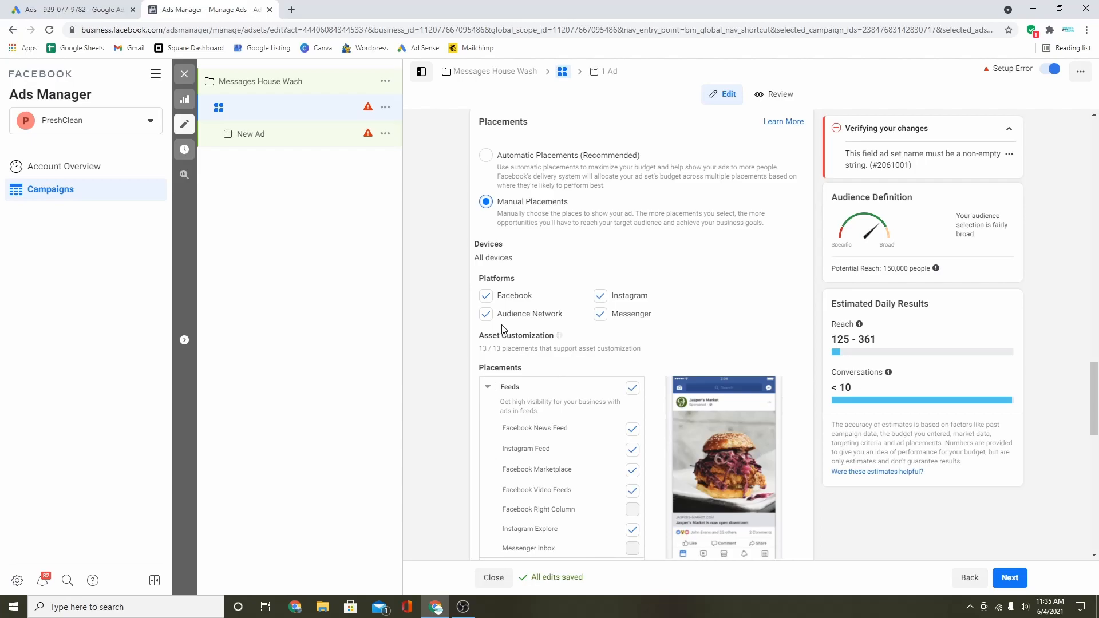
pyautogui.click(486, 314)
pyautogui.click(600, 315)
# - Turn off the Stories, In-Stream, Search and In-Article placements, keeping only the feed placements
pyautogui.scroll(-2, 590, 369)
pyautogui.scroll(-2, 590, 369)
pyautogui.click(632, 350)
pyautogui.click(632, 349)
pyautogui.click(633, 452)
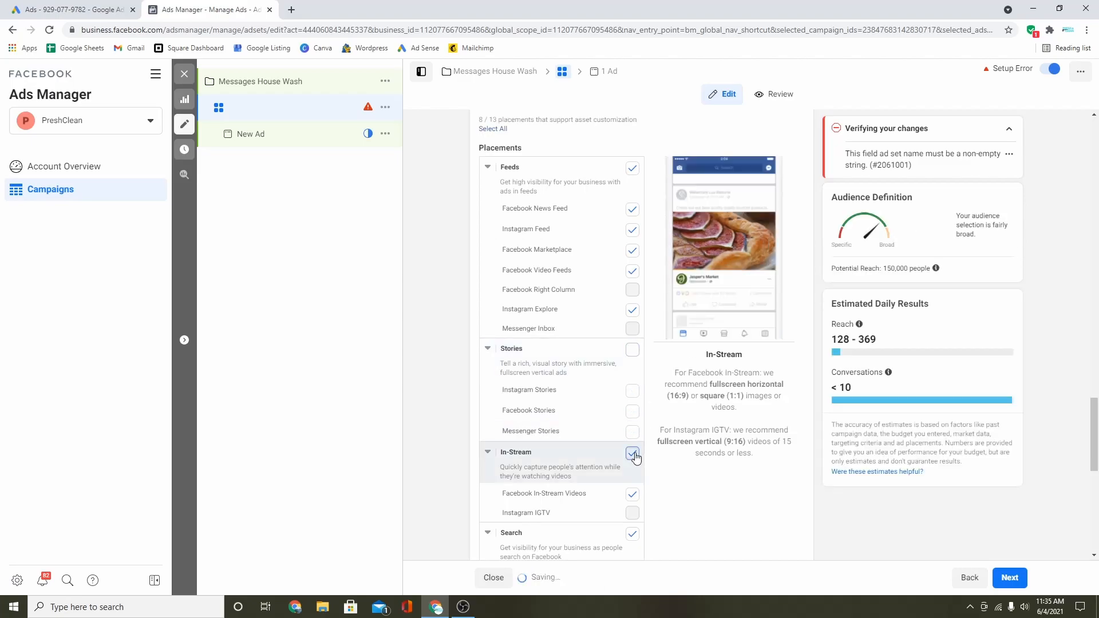
pyautogui.scroll(-4, 630, 350)
pyautogui.click(632, 305)
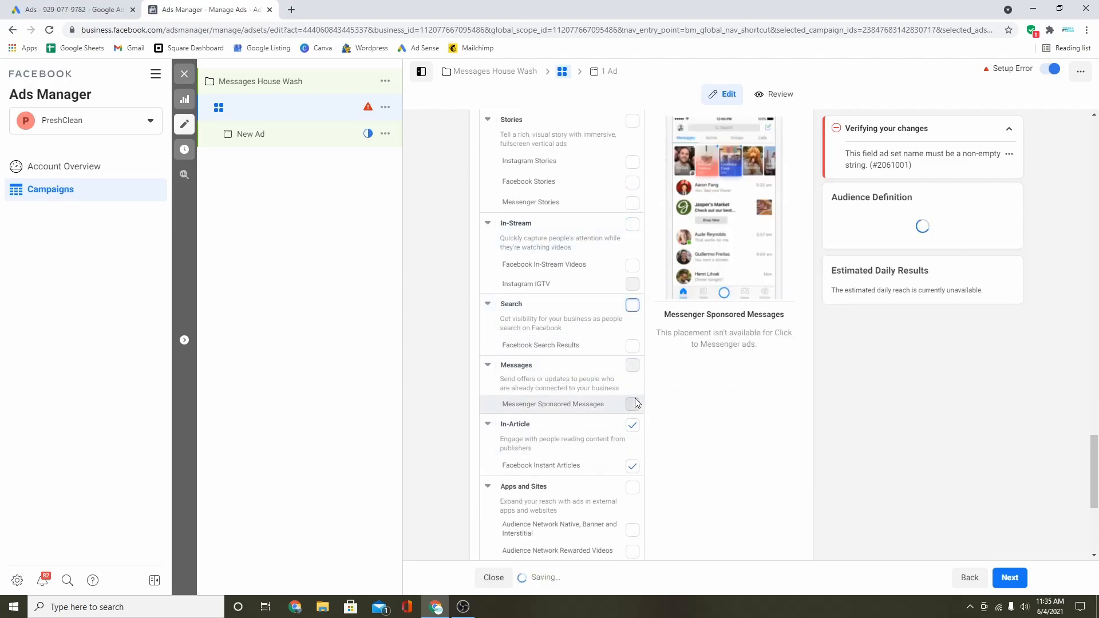
pyautogui.scroll(6, 630, 372)
pyautogui.scroll(-9, 632, 398)
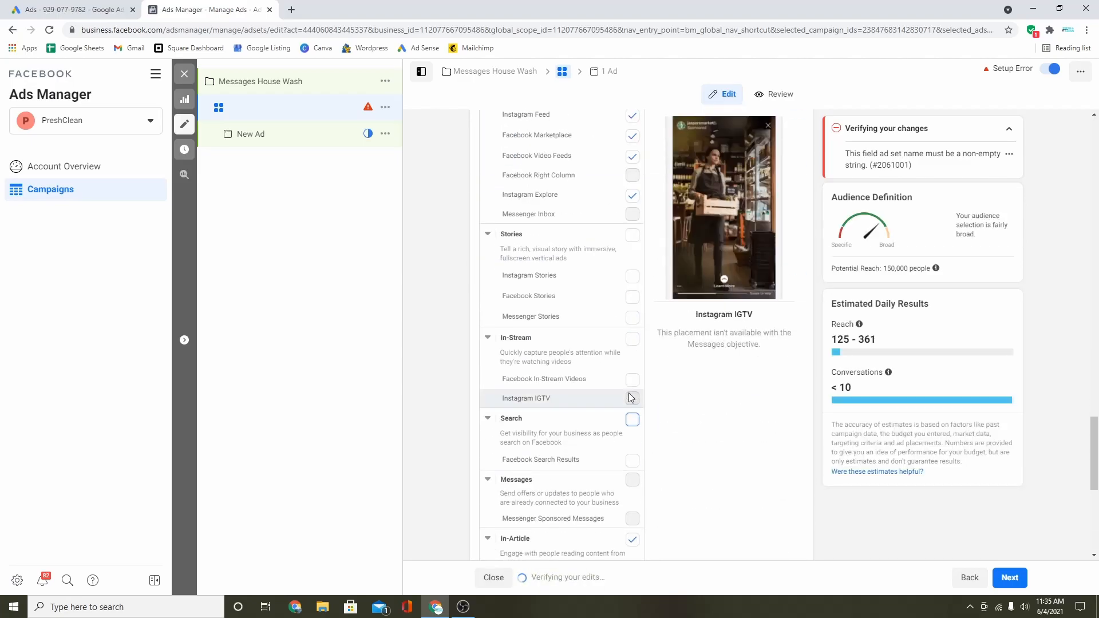
pyautogui.click(632, 310)
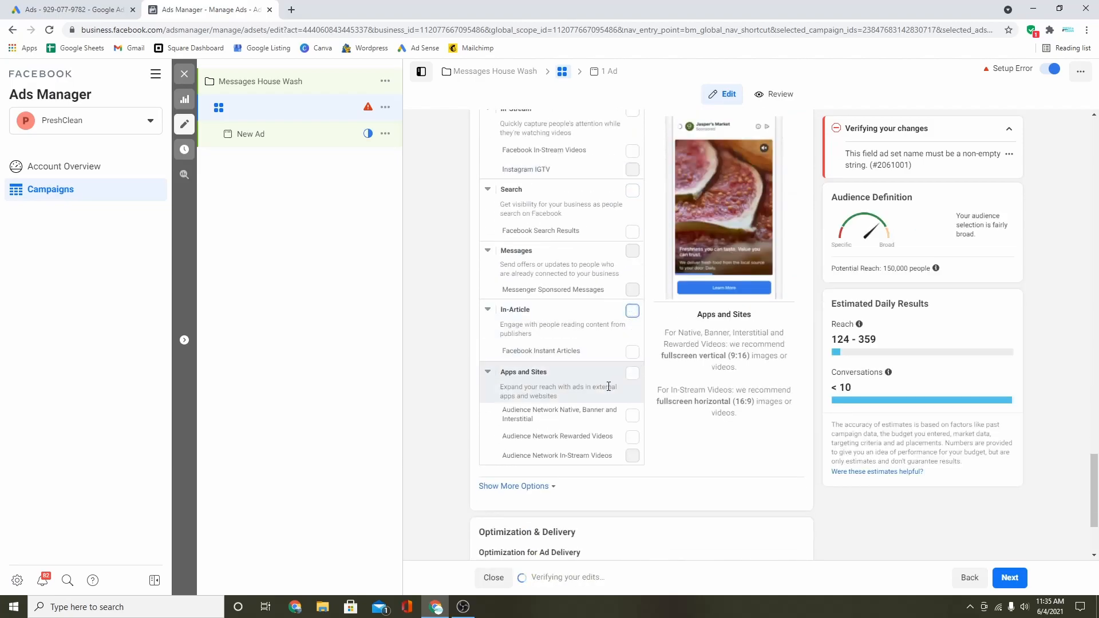
pyautogui.scroll(10, 607, 383)
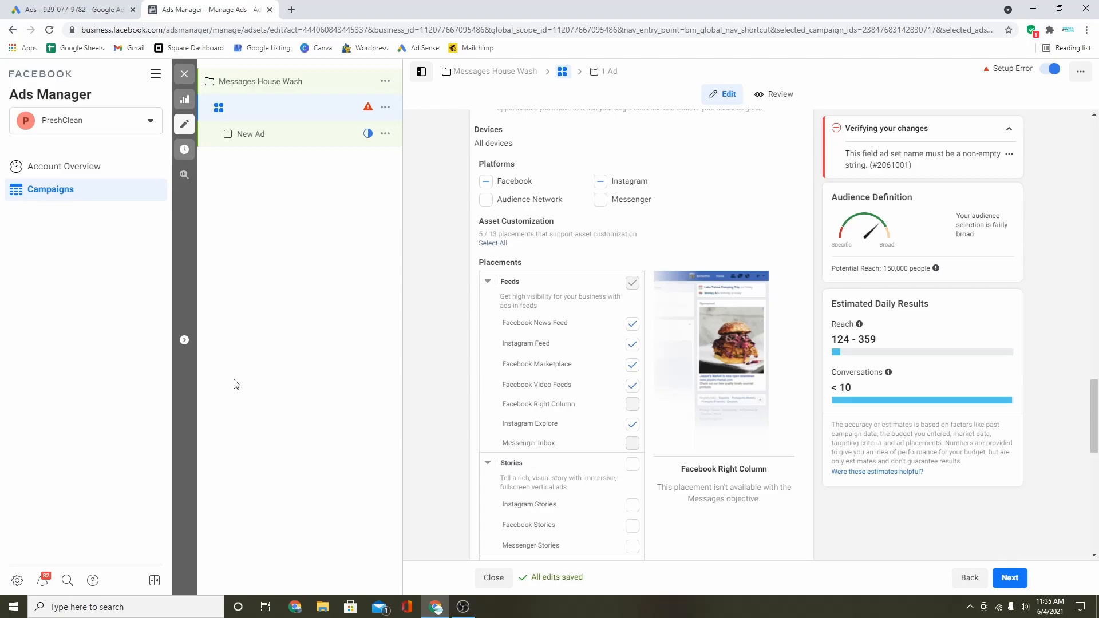
# - Duplicate the unnamed ad set within the Messages House Wash campaign
pyautogui.click(385, 109)
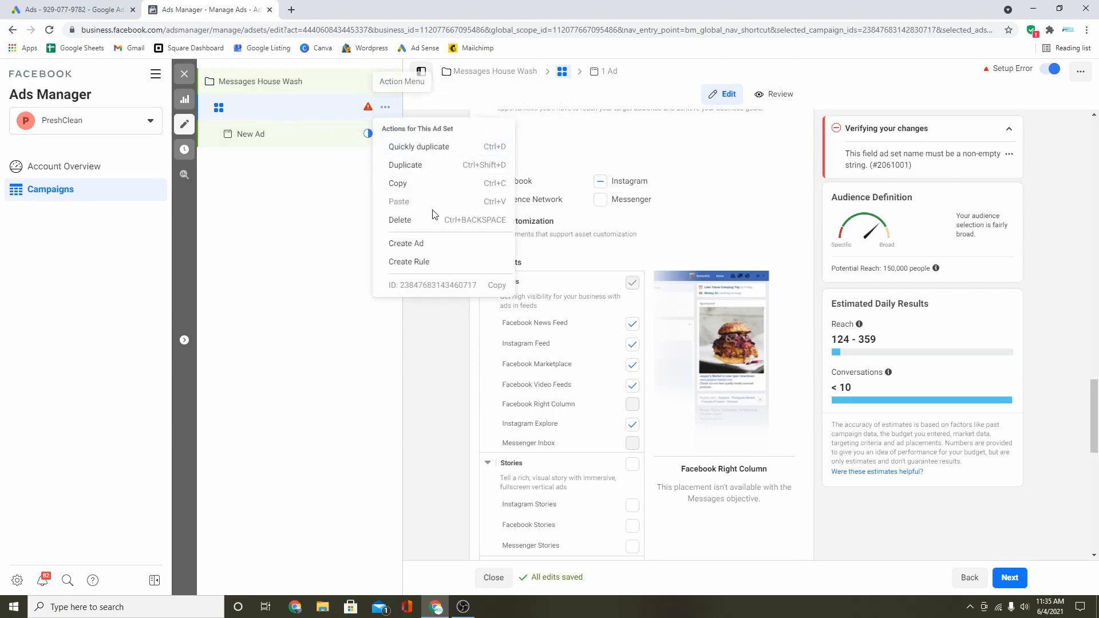
pyautogui.click(424, 170)
pyautogui.click(676, 383)
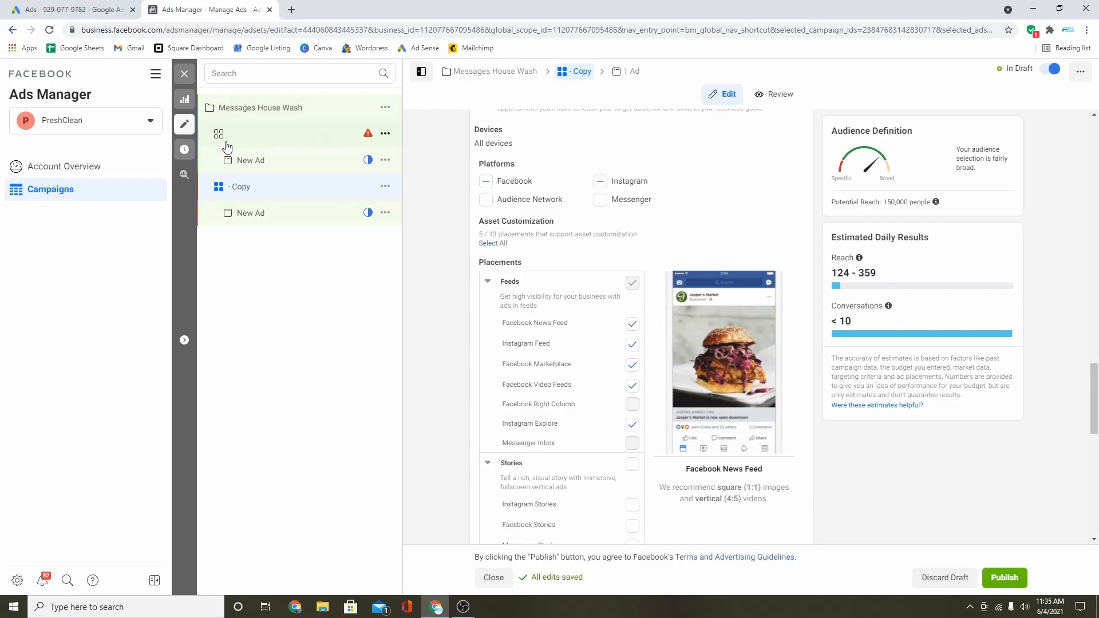
# - Compare the targeting and placement settings of the original ad set with those of its copy
pyautogui.click(281, 146)
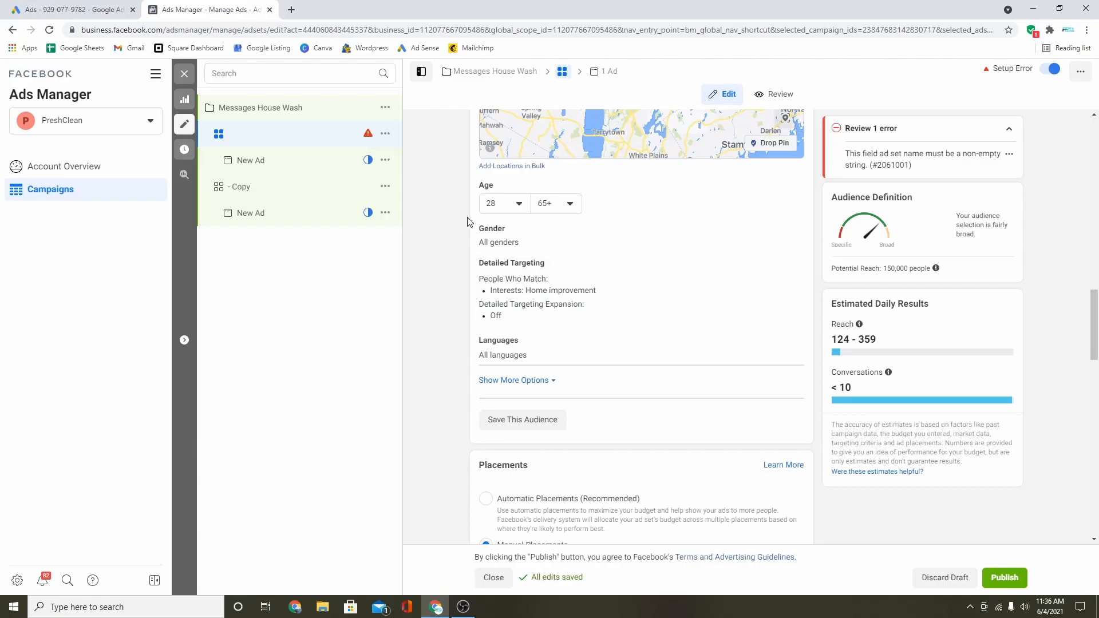
pyautogui.scroll(-6, 595, 403)
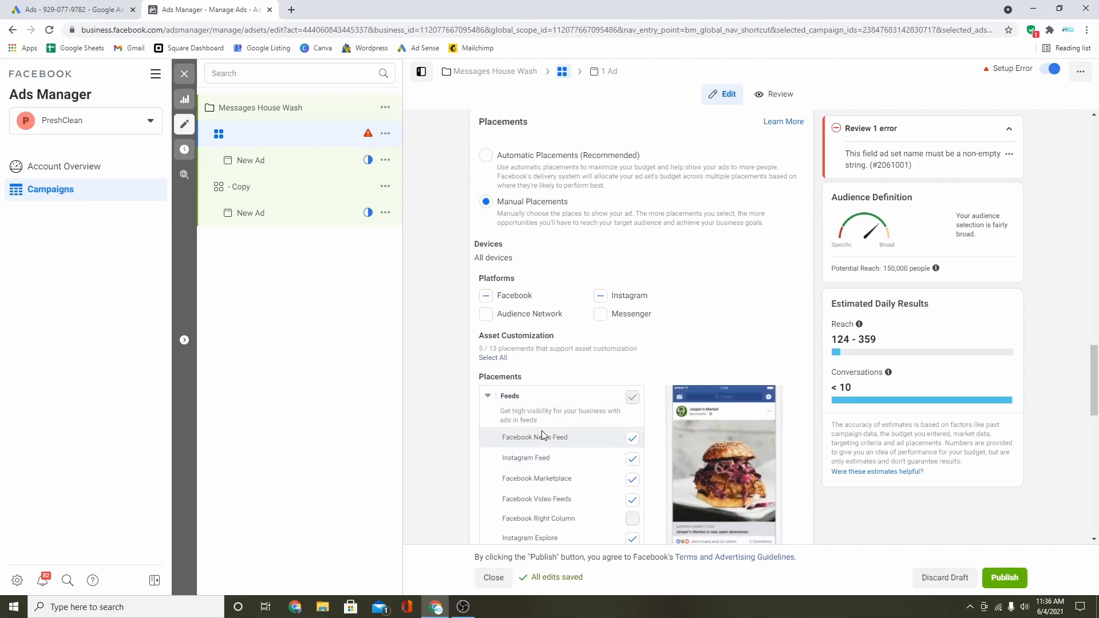
pyautogui.click(280, 192)
pyautogui.click(276, 137)
pyautogui.click(269, 192)
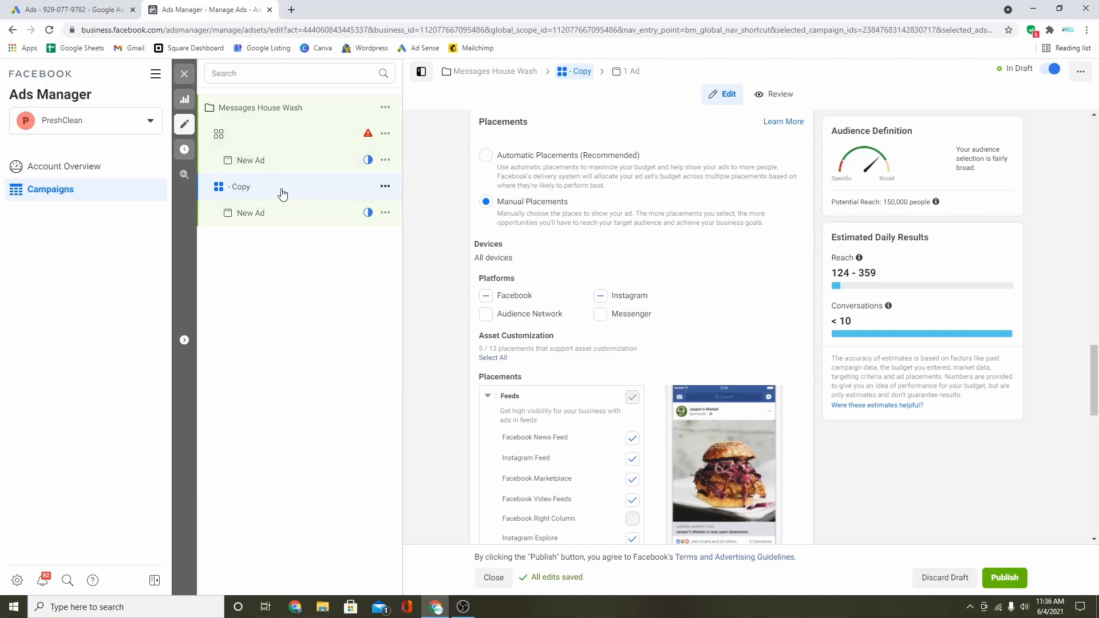
pyautogui.scroll(-6, 531, 277)
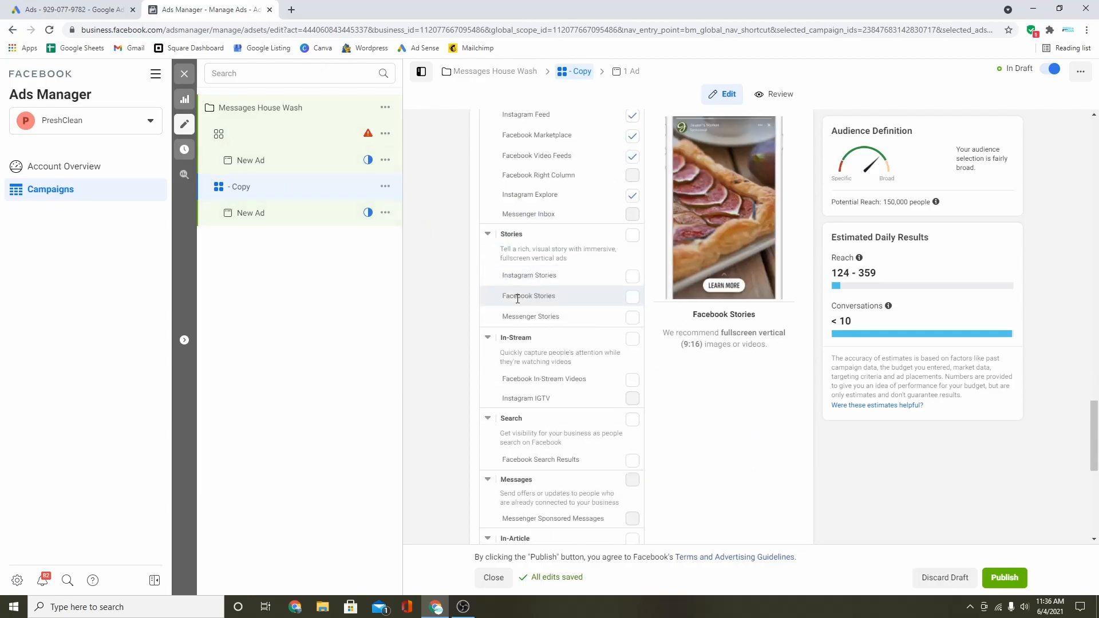
pyautogui.click(262, 137)
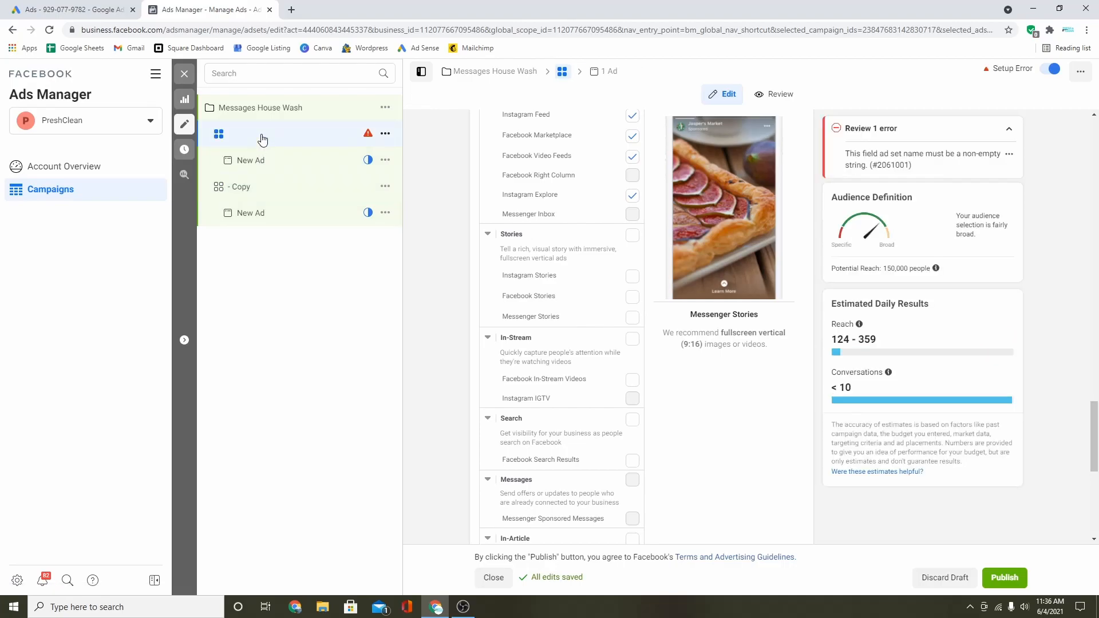
pyautogui.click(310, 195)
pyautogui.scroll(-4, 535, 372)
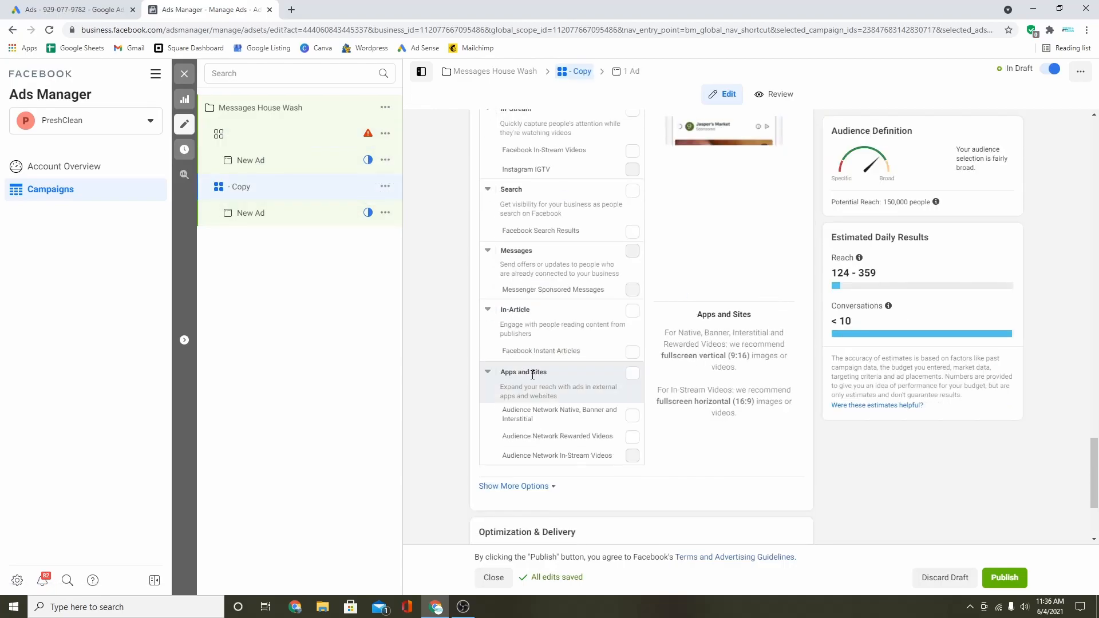
pyautogui.click(275, 141)
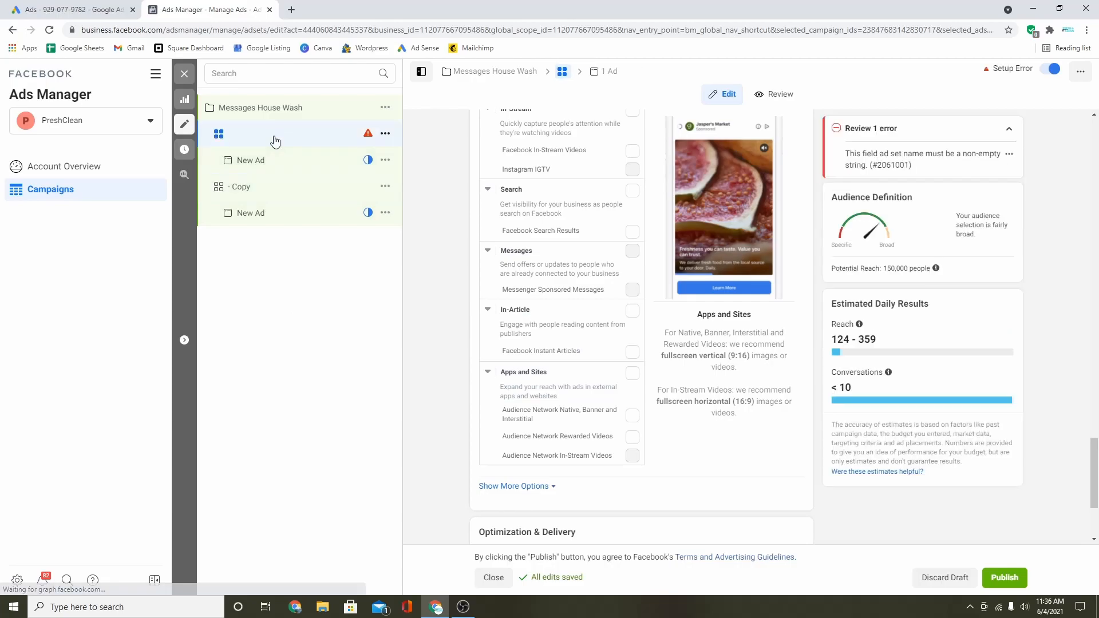
pyautogui.click(277, 197)
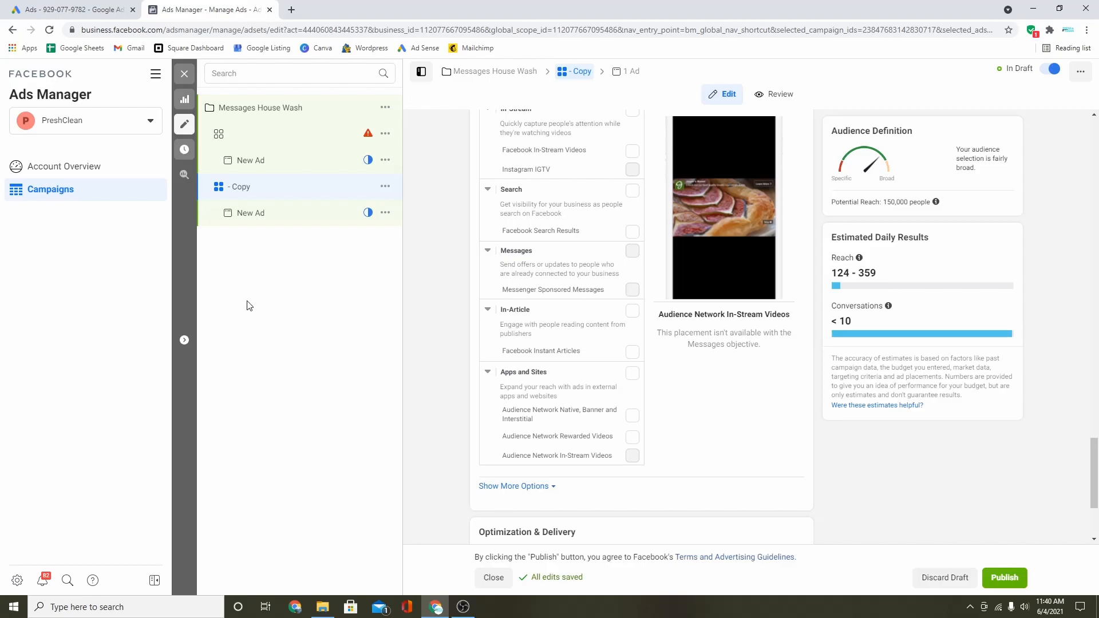
pyautogui.scroll(3, 662, 349)
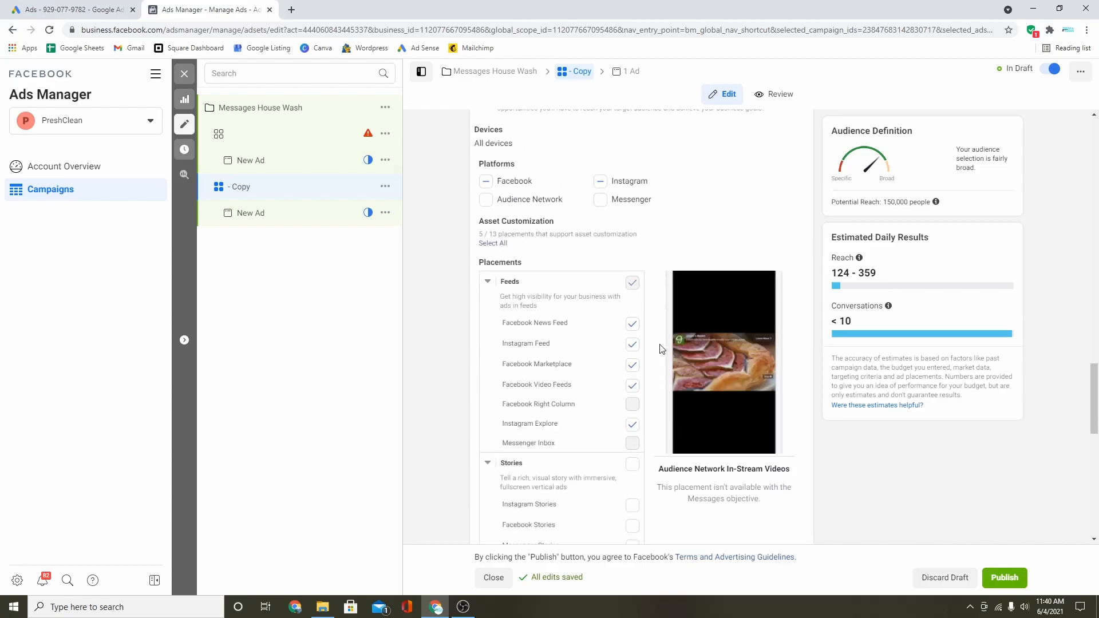
# - Delete the original unnamed ad set from the Messages House Wash campaign, keeping its copy
pyautogui.scroll(5, 663, 349)
pyautogui.click(384, 135)
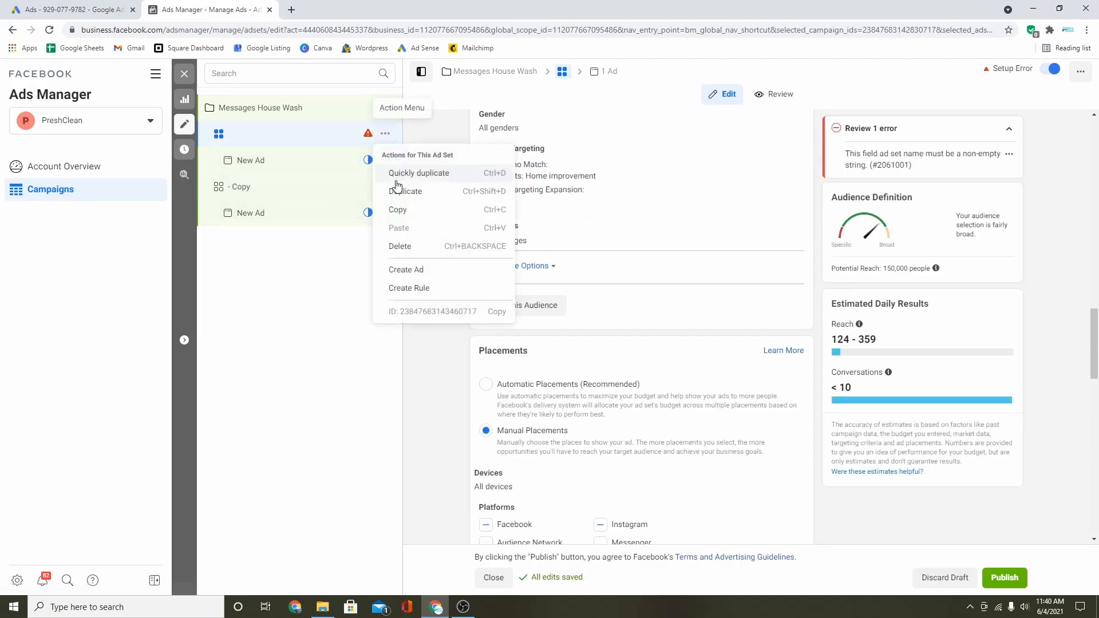
pyautogui.click(420, 246)
pyautogui.click(650, 262)
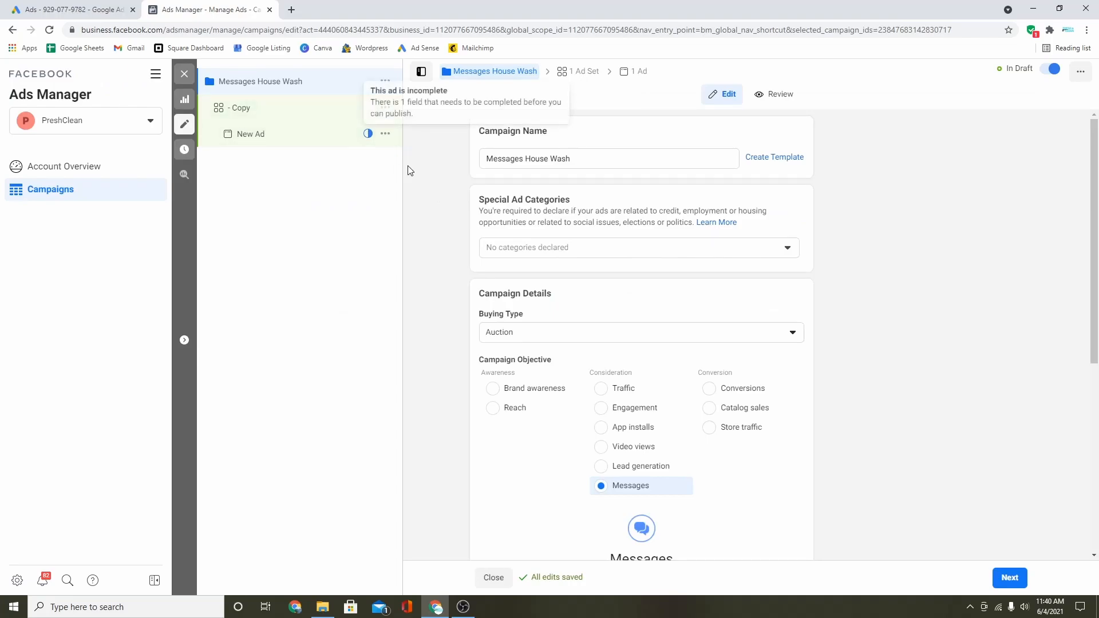
# - Review the copied ad set's budget, audience, placement and optimization settings
pyautogui.click(268, 112)
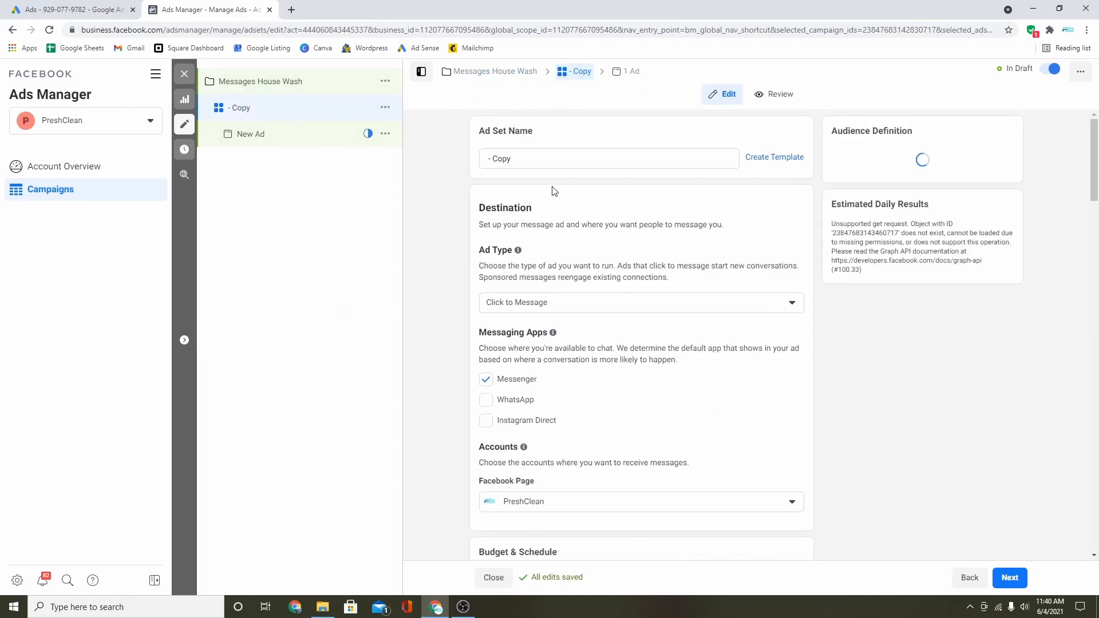
pyautogui.scroll(-4, 527, 307)
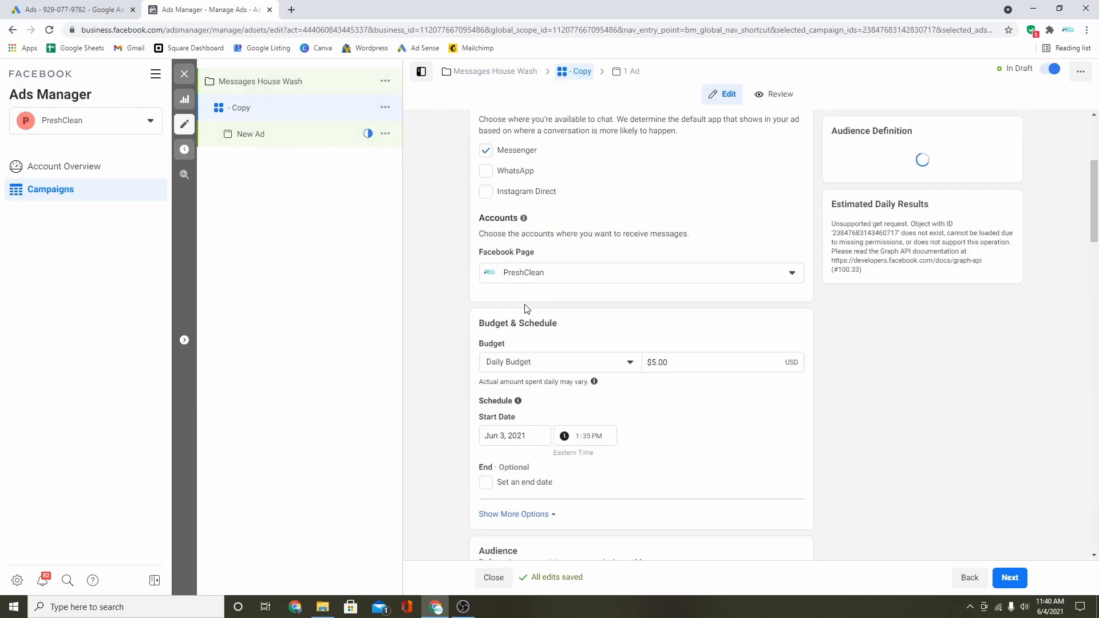
pyautogui.scroll(-6, 698, 401)
pyautogui.scroll(-2, 599, 432)
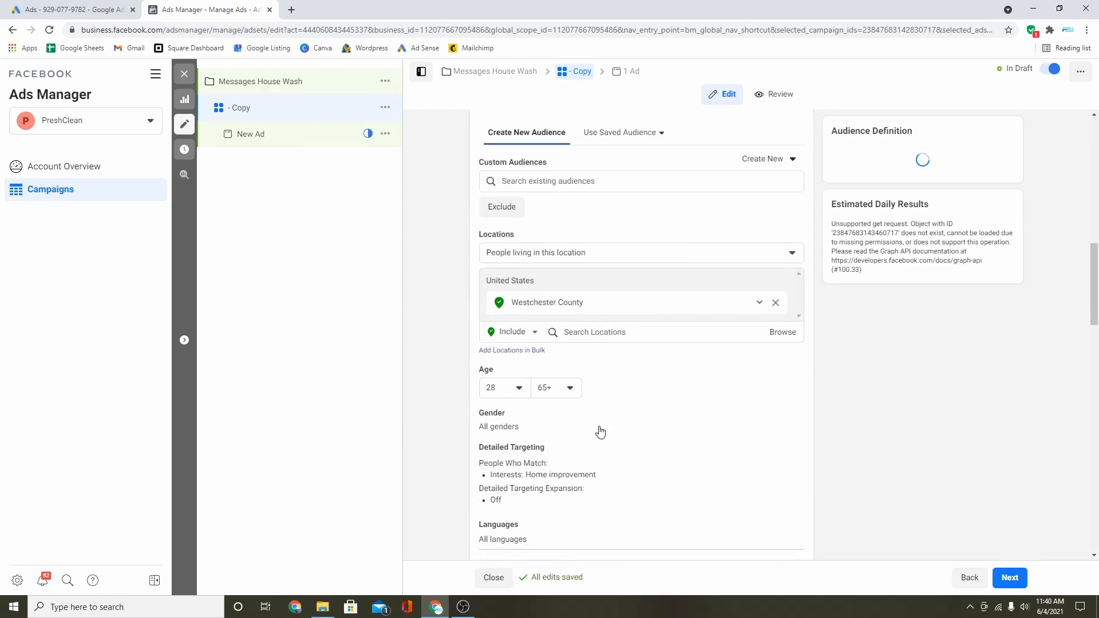
pyautogui.scroll(-1, 559, 456)
pyautogui.scroll(-1, 518, 424)
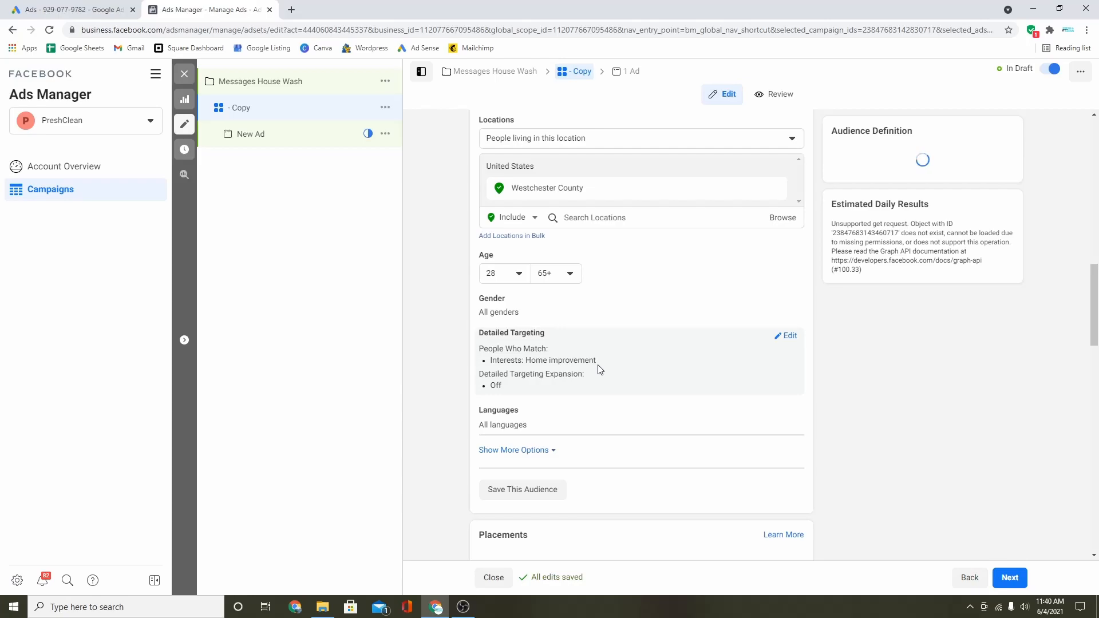
pyautogui.scroll(-4, 600, 368)
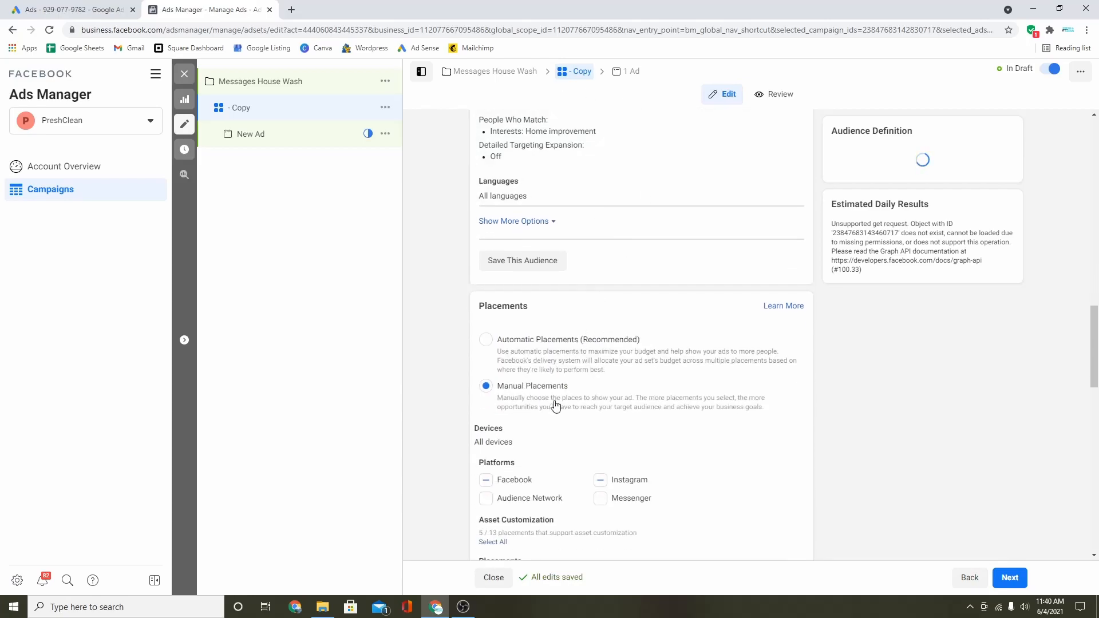
pyautogui.scroll(-12, 539, 401)
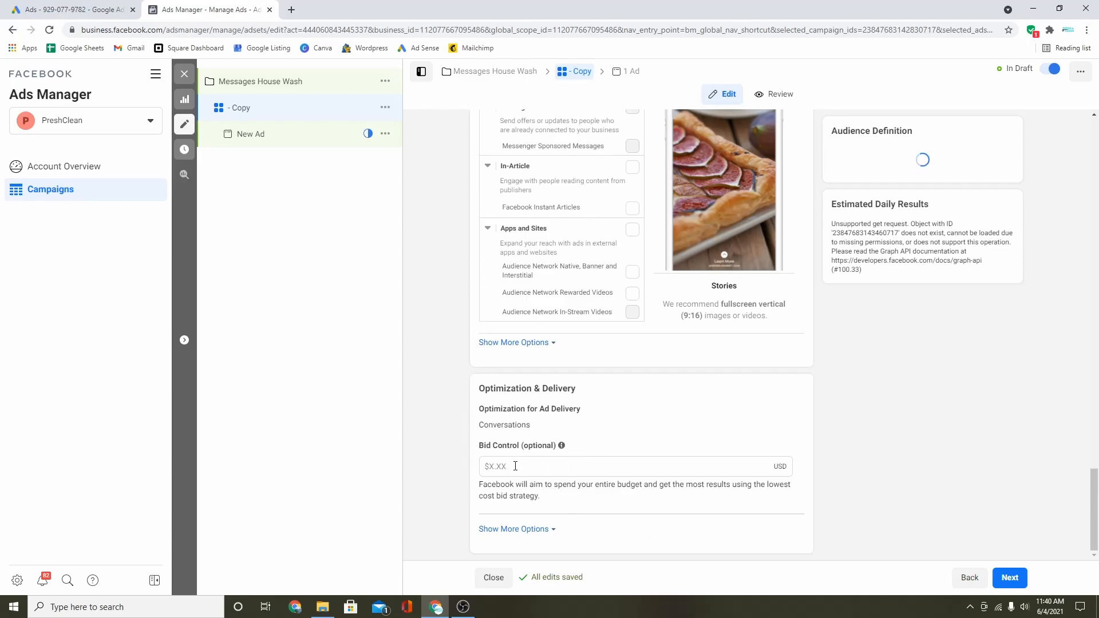
pyautogui.moveTo(562, 445)
pyautogui.scroll(15, 564, 431)
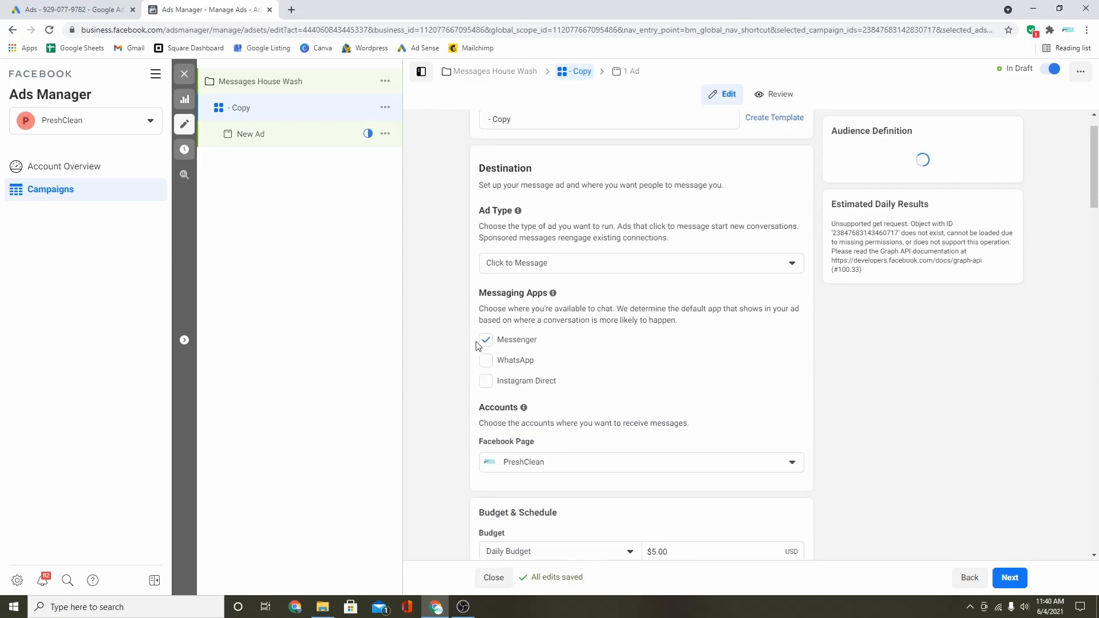
# - Rename the copied ad set "Westchester, 28+, $5/day, Feeds"
pyautogui.doubleClick(522, 160)
pyautogui.press('BackSpace')
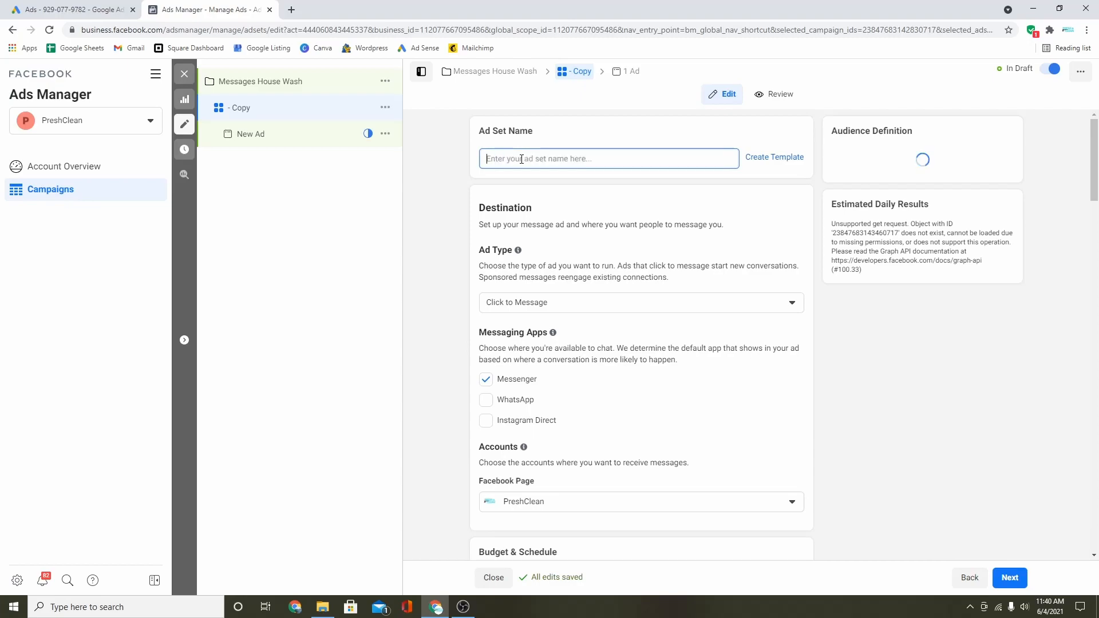
pyautogui.write('Westchester')
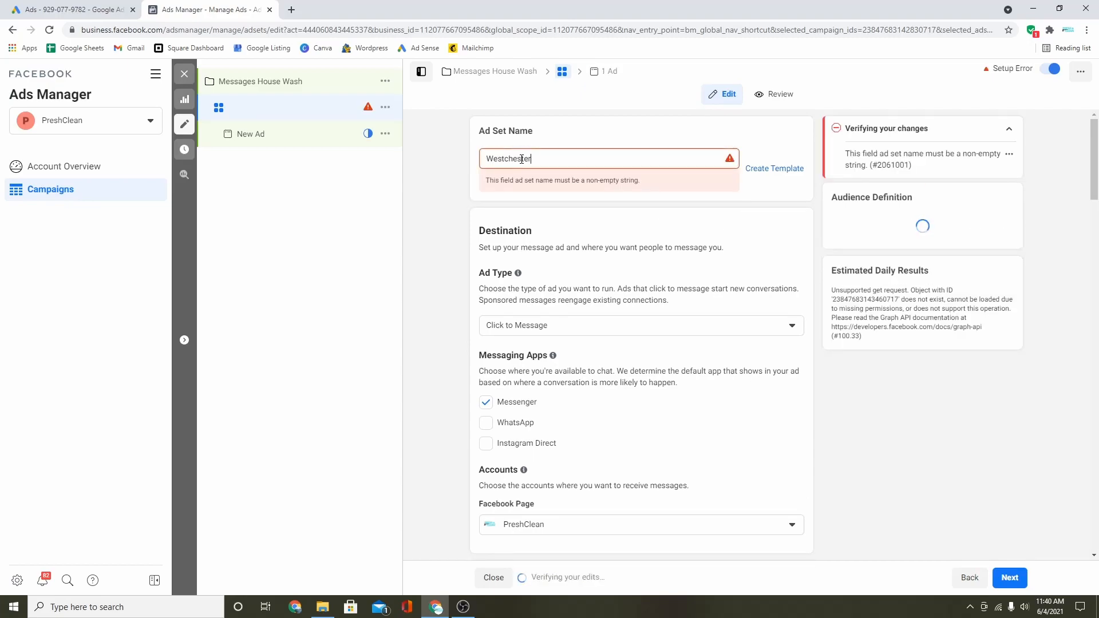
pyautogui.write(', 28')
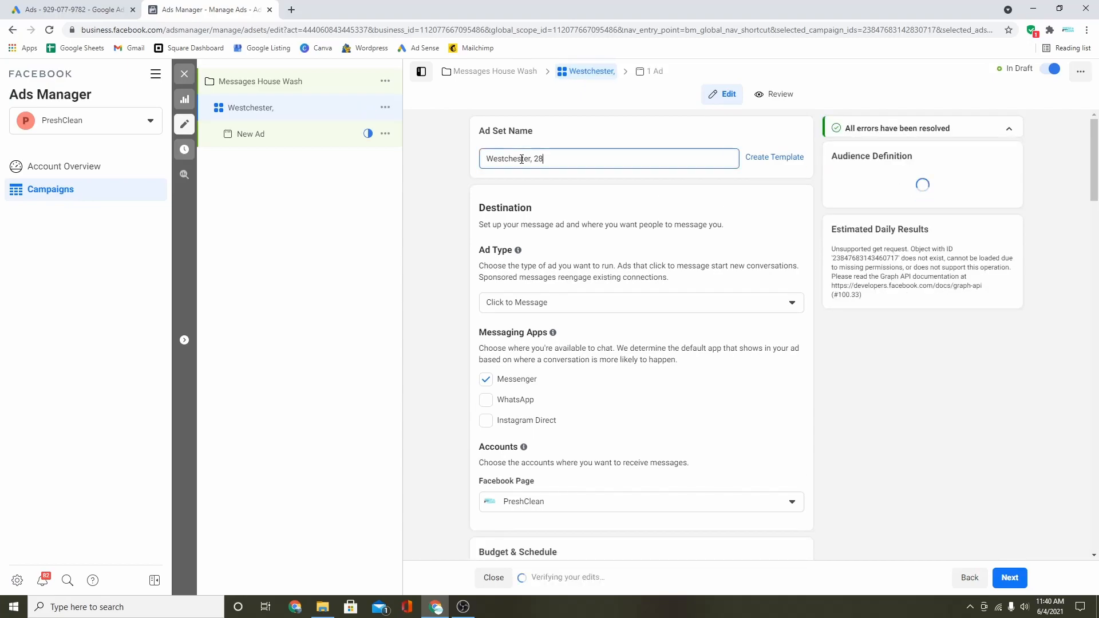
pyautogui.write('+,')
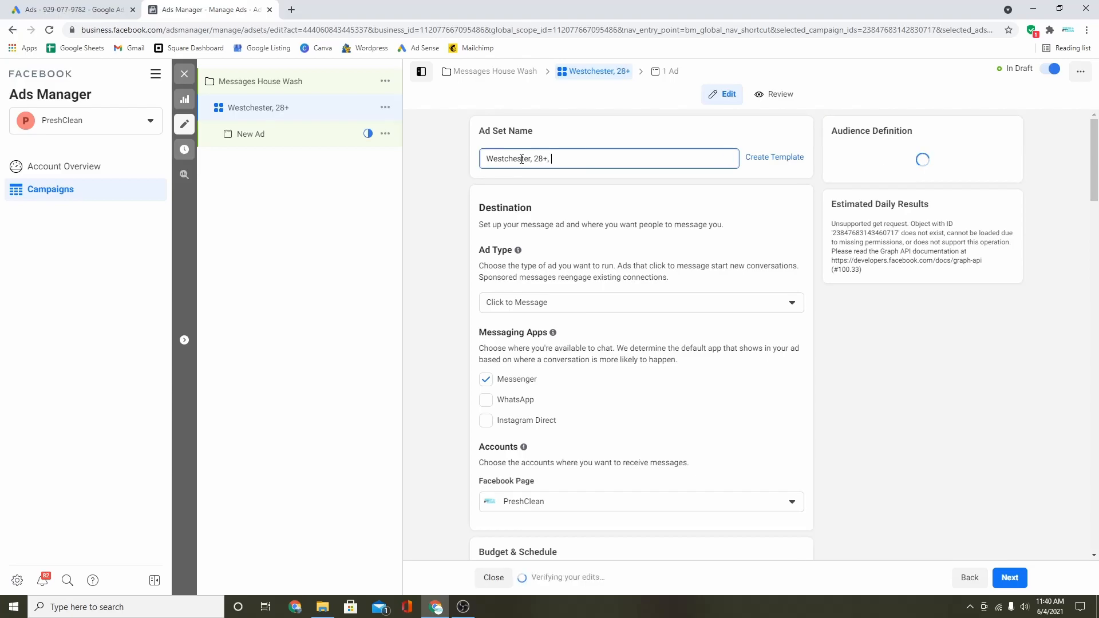
pyautogui.scroll(-8, 699, 212)
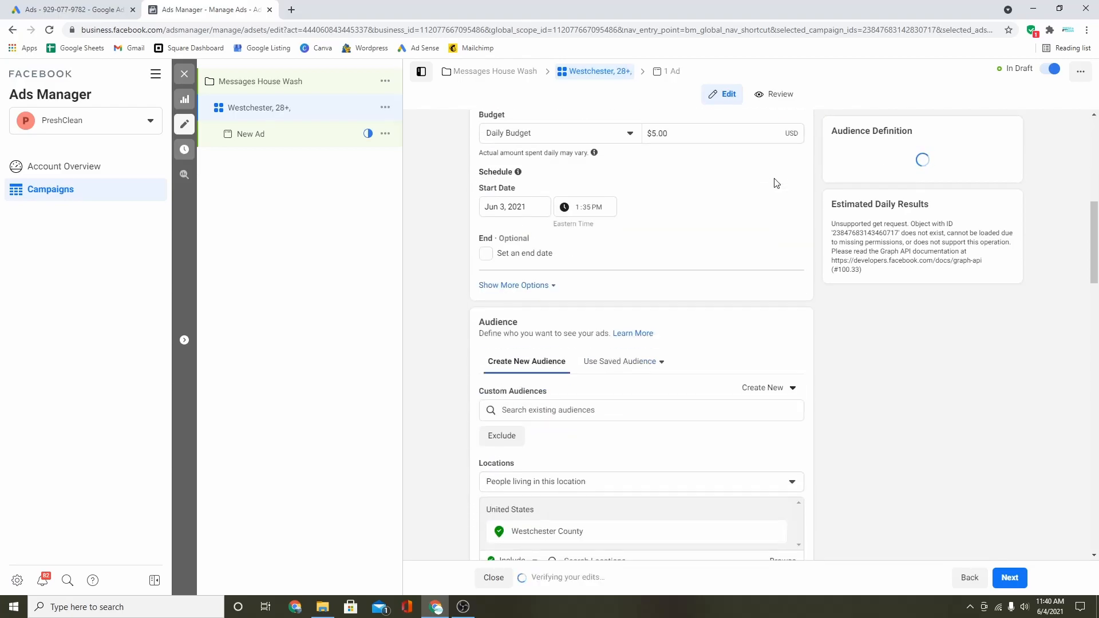
pyautogui.scroll(8, 761, 182)
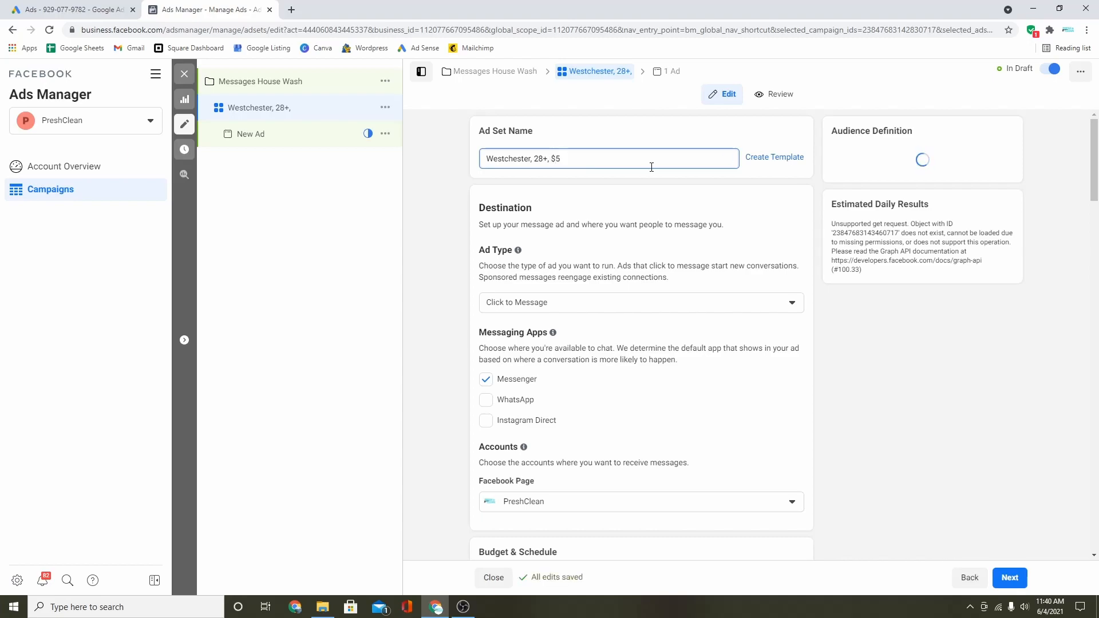
pyautogui.write('day')
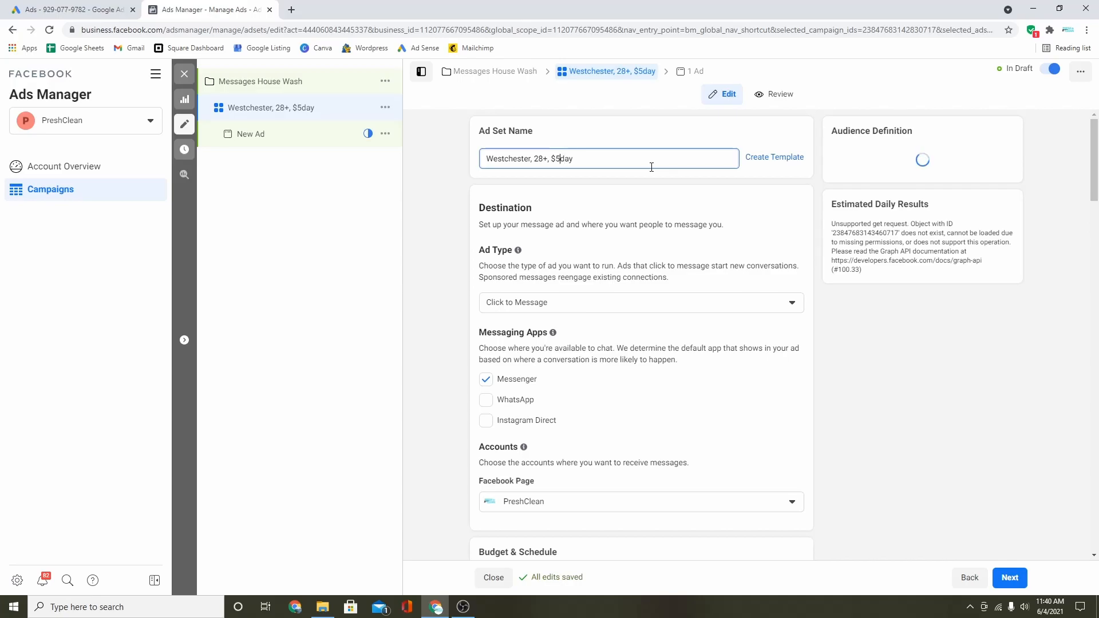
pyautogui.write(',')
pyautogui.write(' Mnaual')
pyautogui.press('BackSpace')
pyautogui.press('BackSpace')
pyautogui.press('BackSpace')
pyautogui.write('Feds')
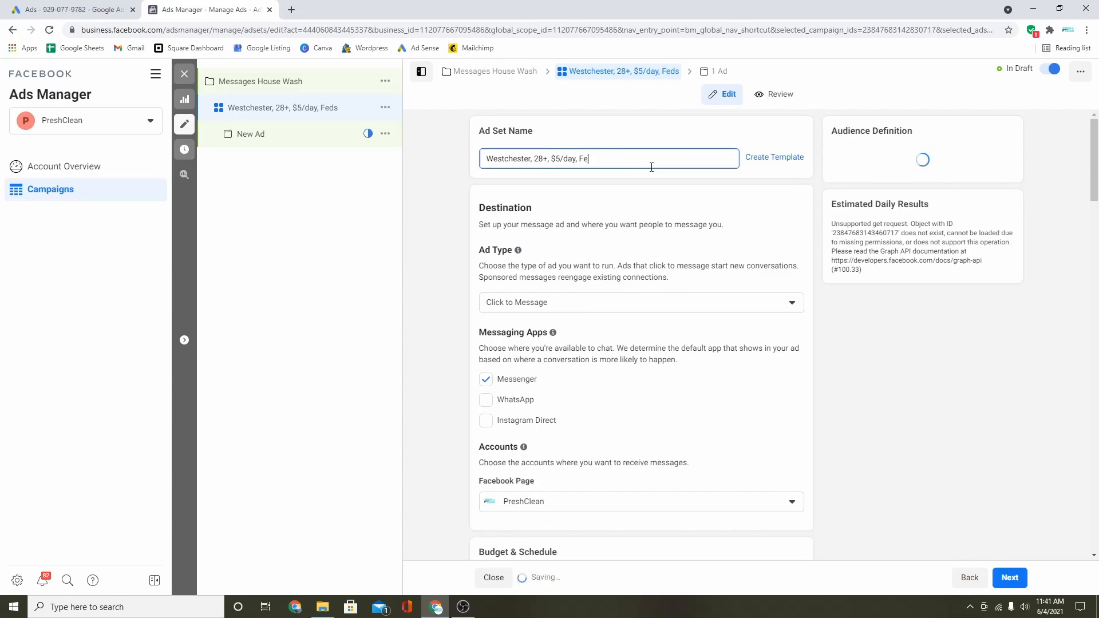
pyautogui.press('Left')
pyautogui.press('Left')
pyautogui.write('e')
# - Check the renamed ad set's placements, budget, schedule and audience settings against its name
pyautogui.scroll(-10, 621, 258)
pyautogui.scroll(-10, 621, 258)
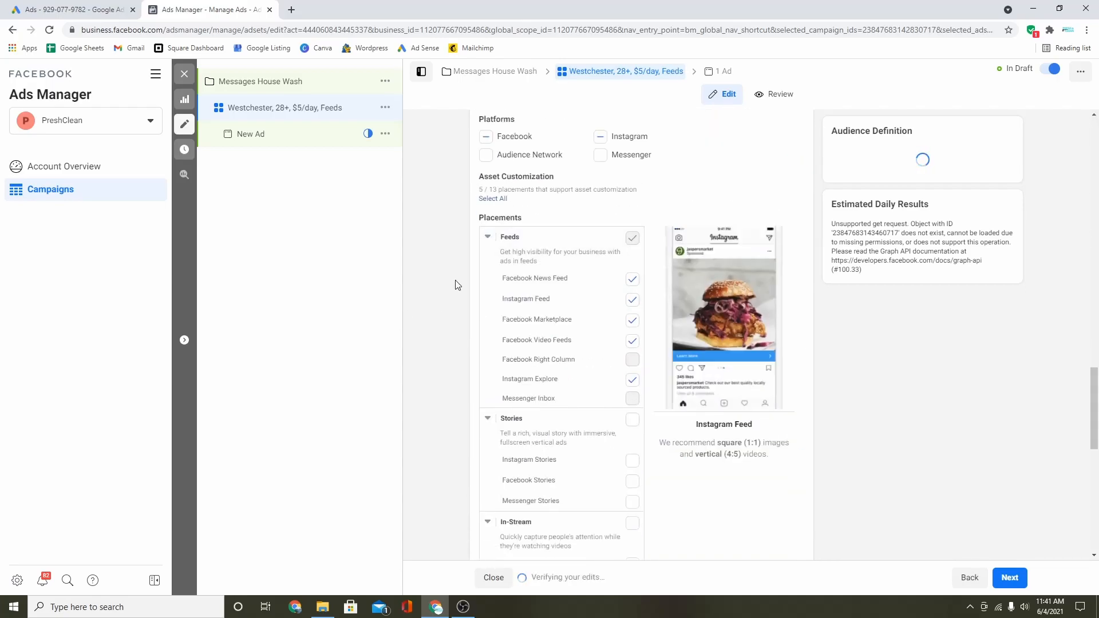
pyautogui.scroll(15, 655, 361)
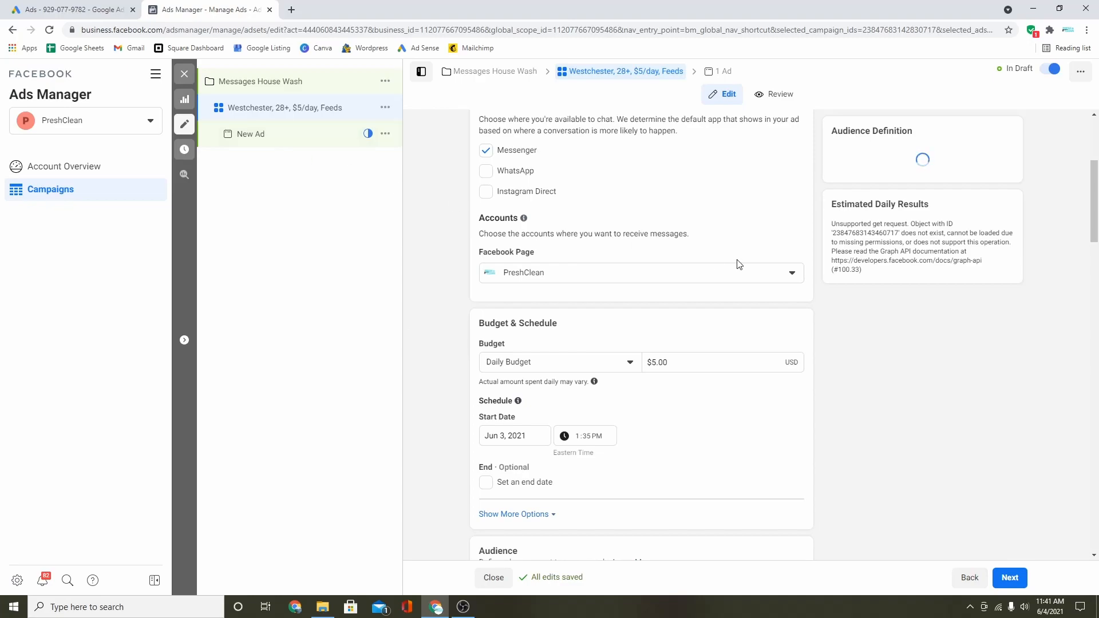
pyautogui.scroll(4, 736, 262)
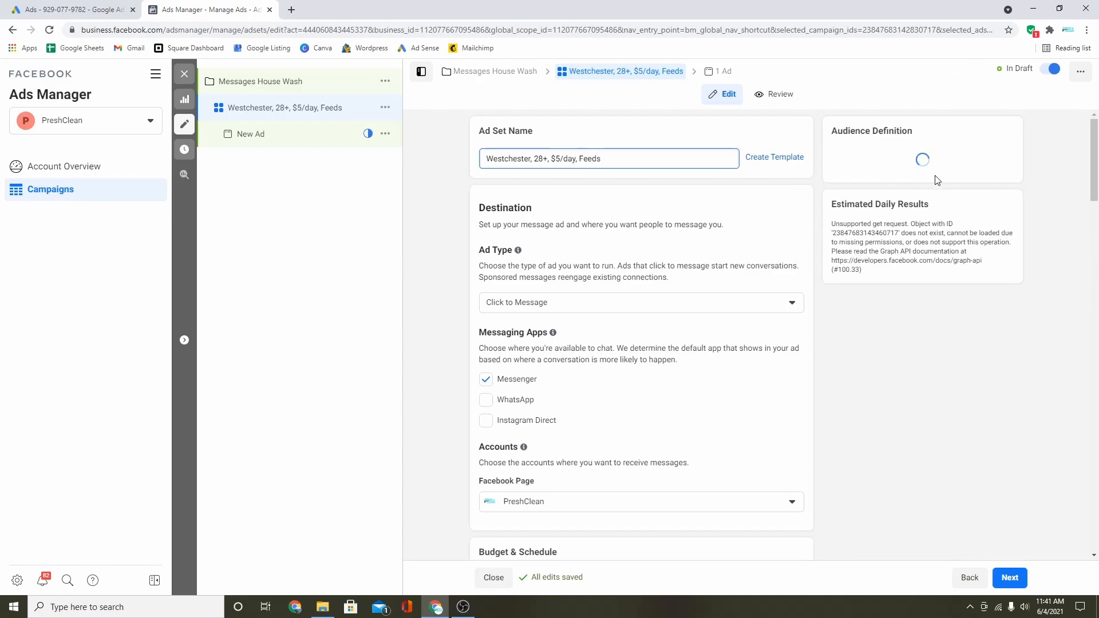
pyautogui.scroll(-8, 755, 311)
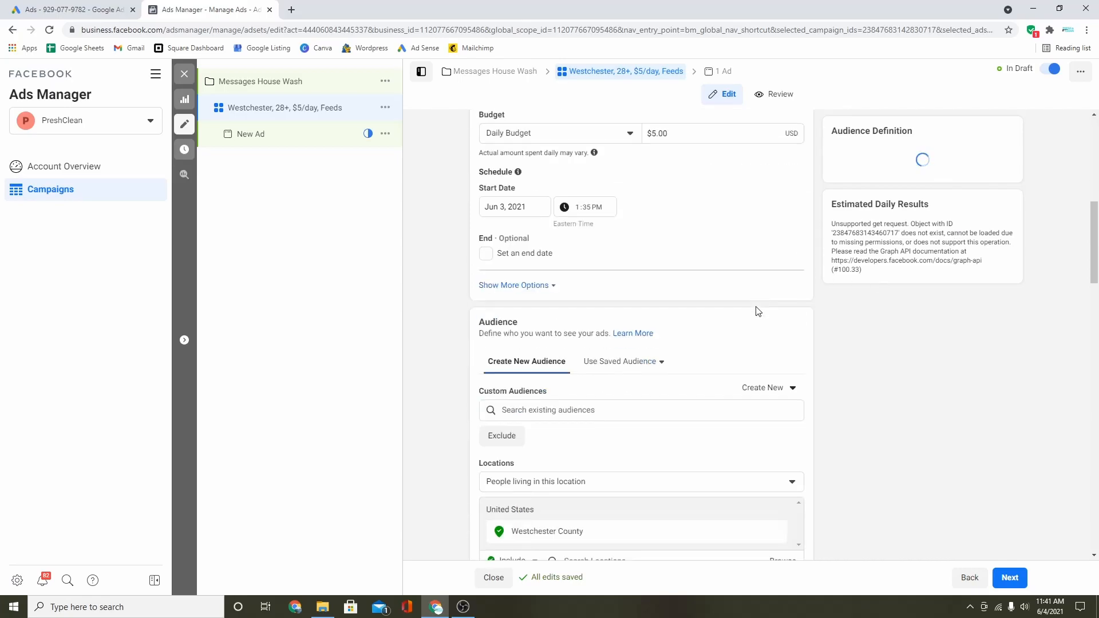
pyautogui.scroll(-4, 692, 309)
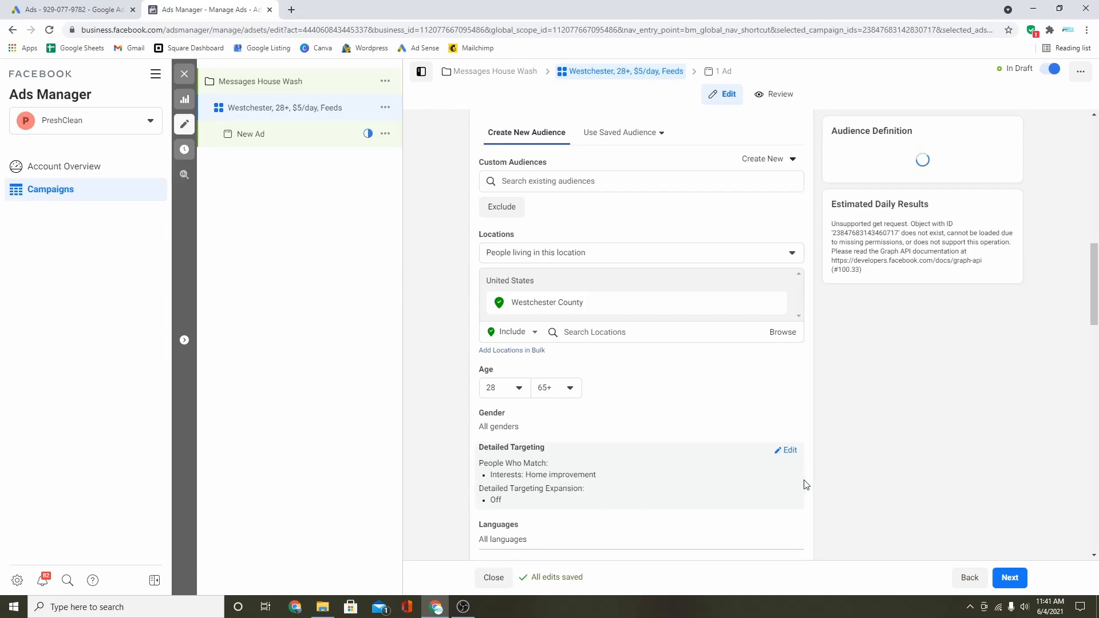
pyautogui.scroll(-15, 807, 485)
pyautogui.scroll(8, 773, 506)
pyautogui.scroll(10, 771, 506)
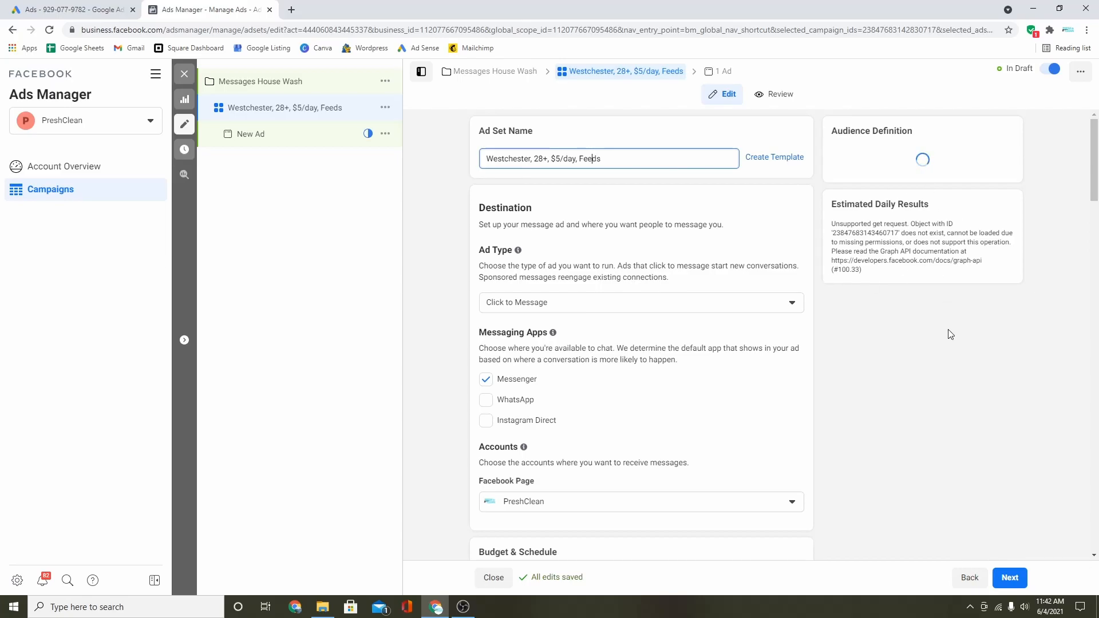
# - Proceed to the new ad's setup and select preshclean as its Instagram account
pyautogui.click(1012, 583)
pyautogui.click(1009, 579)
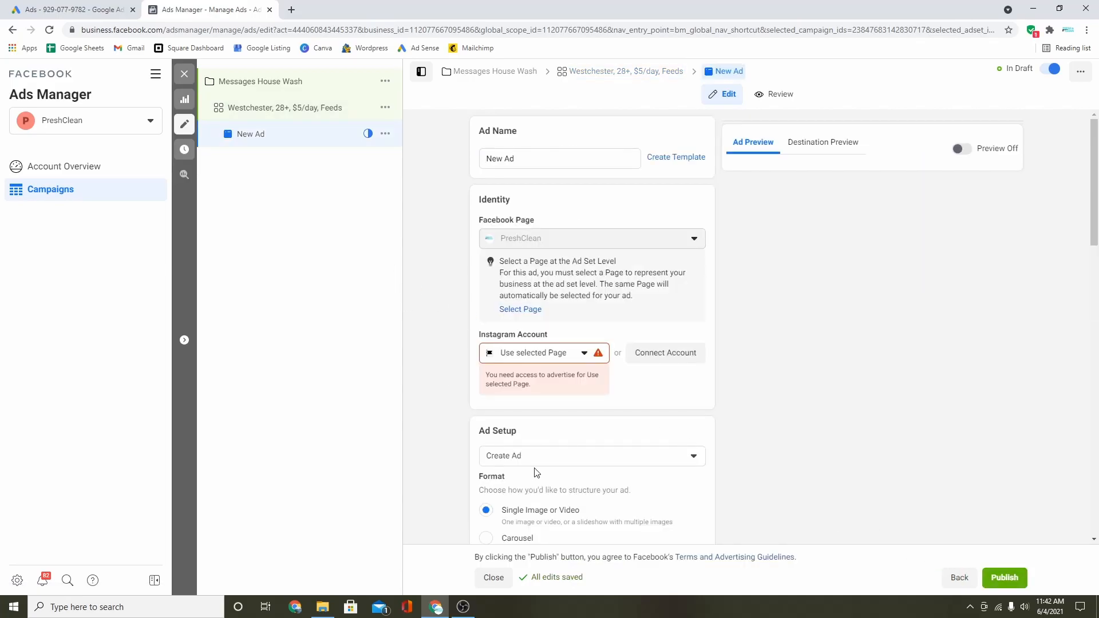
pyautogui.click(384, 134)
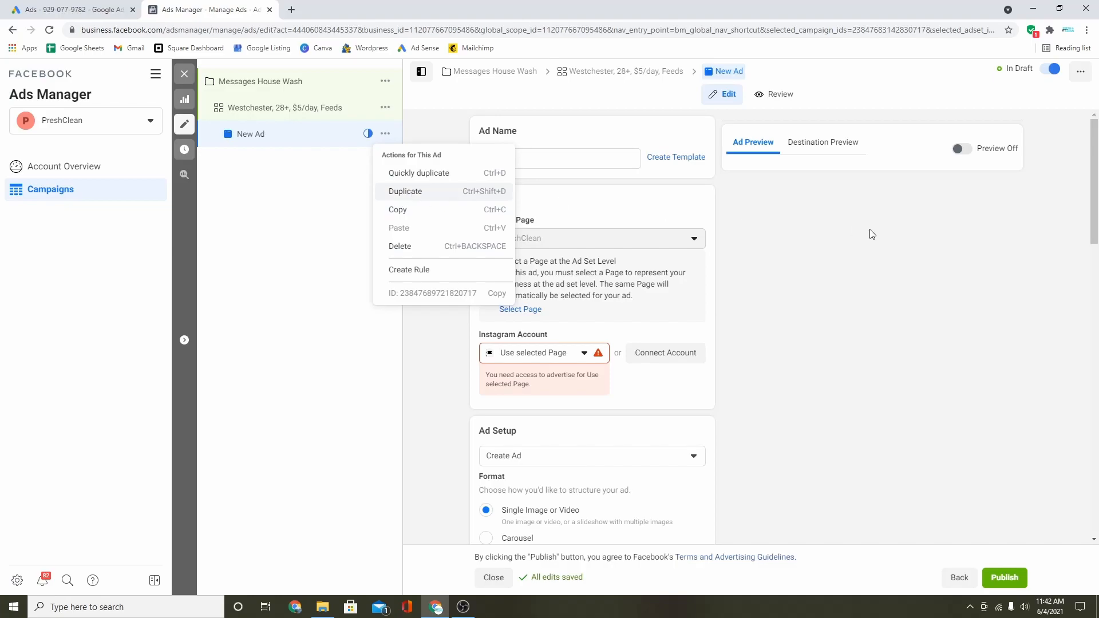
pyautogui.click(307, 225)
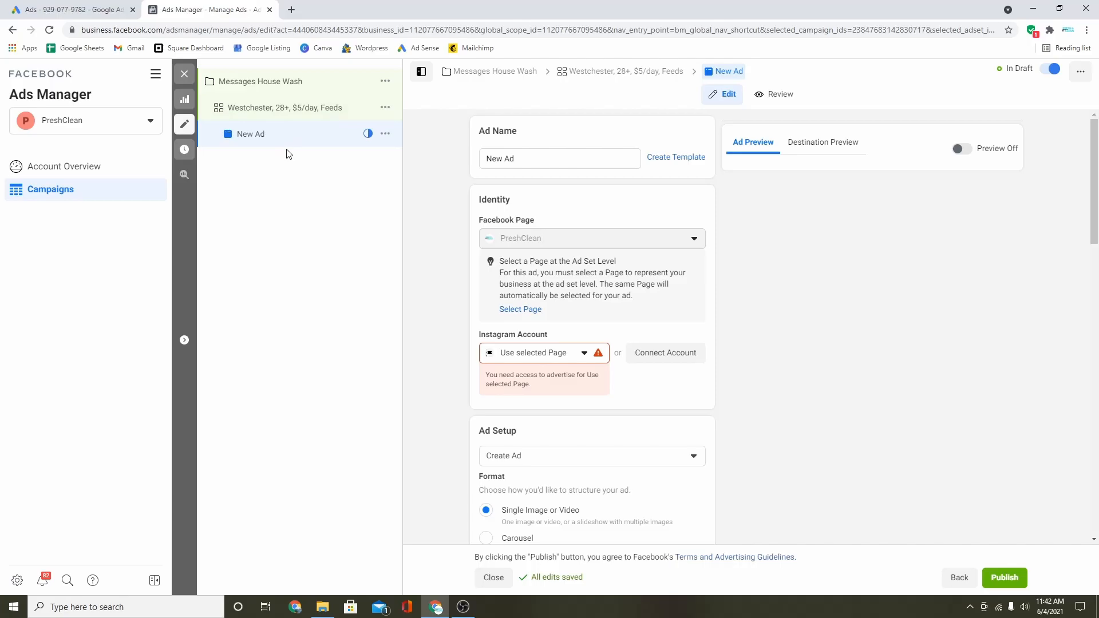
pyautogui.scroll(-2, 574, 243)
pyautogui.click(573, 241)
pyautogui.click(565, 286)
pyautogui.scroll(2, 617, 332)
# - Add the 1500 × 1000 before-and-after house photo from the account images as the ad's media
pyautogui.scroll(-4, 621, 338)
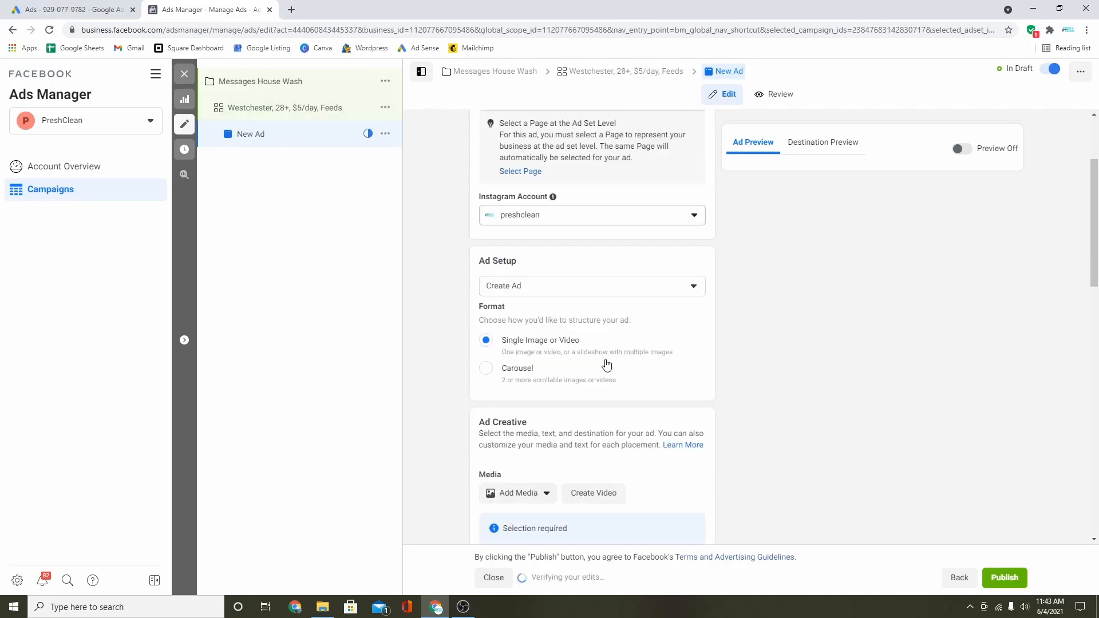
pyautogui.click(524, 399)
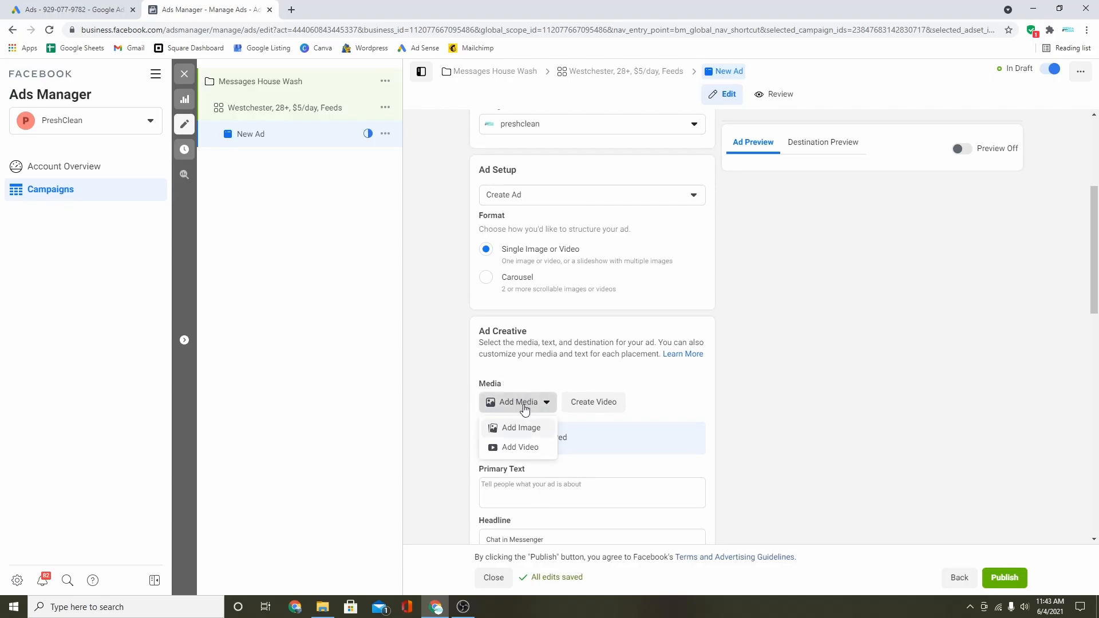
pyautogui.click(525, 435)
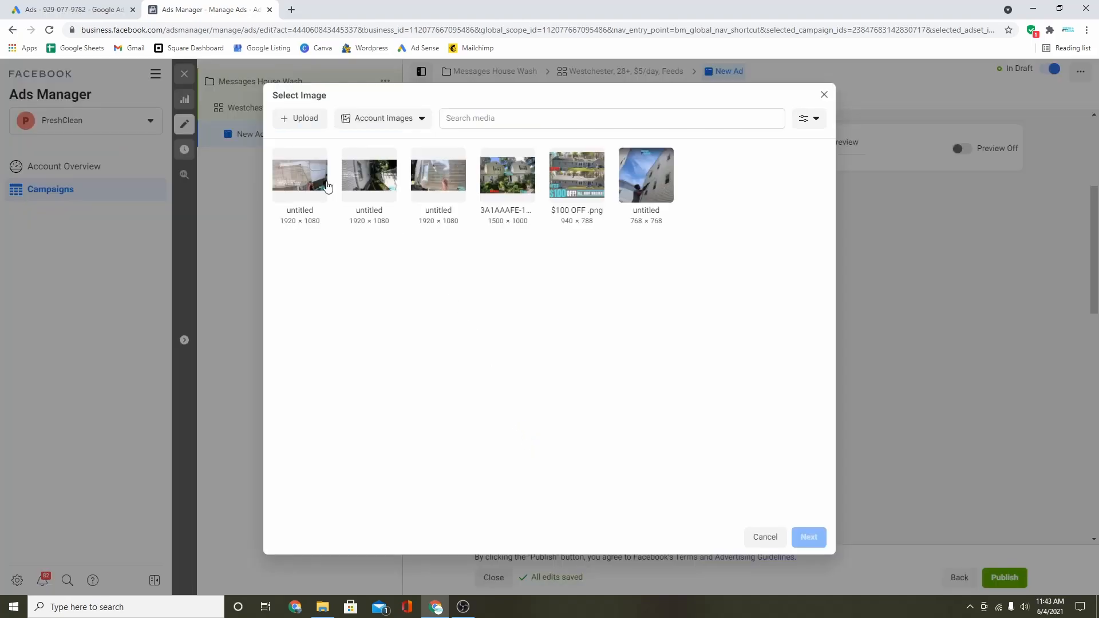
pyautogui.click(512, 180)
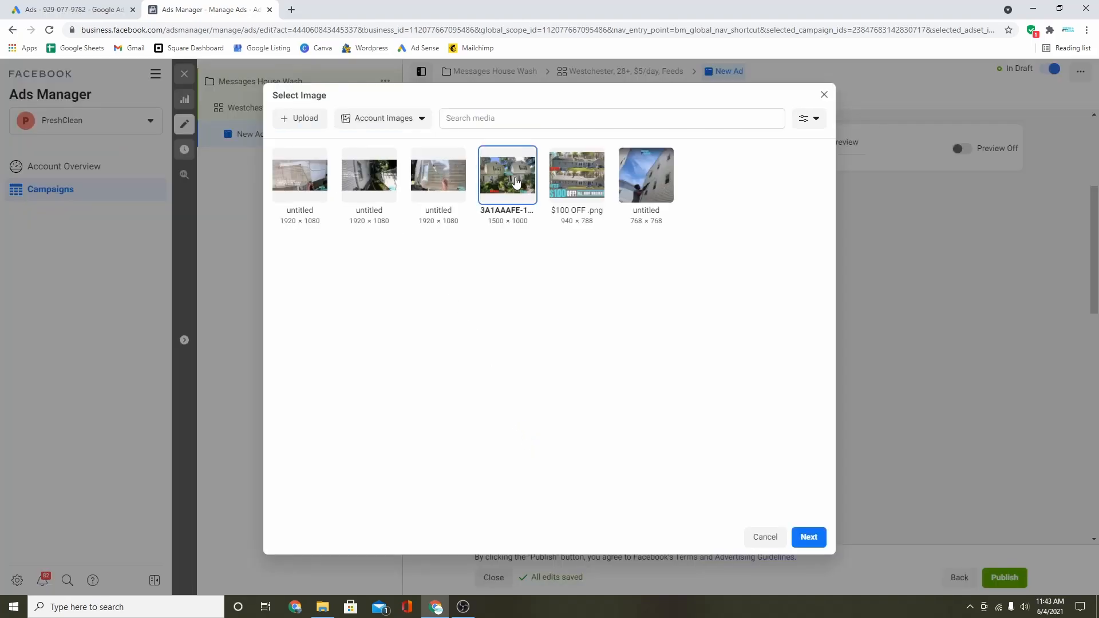
pyautogui.click(805, 534)
pyautogui.click(806, 535)
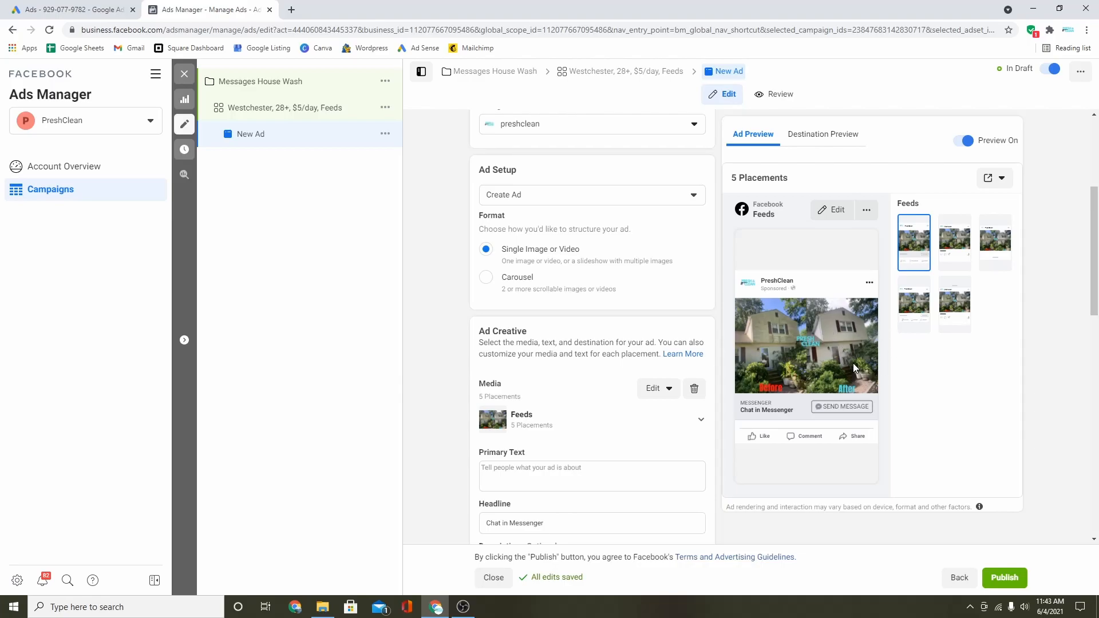
# - Look over the primary text suggestions and the list of feed placements that use the ad image
pyautogui.click(552, 479)
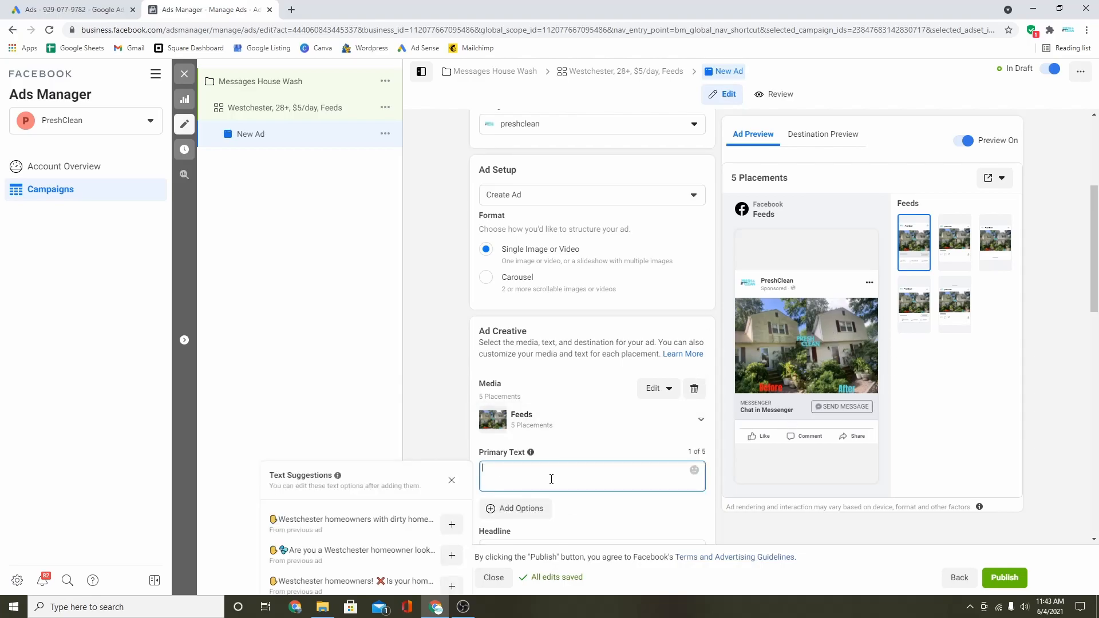
pyautogui.scroll(-4, 558, 481)
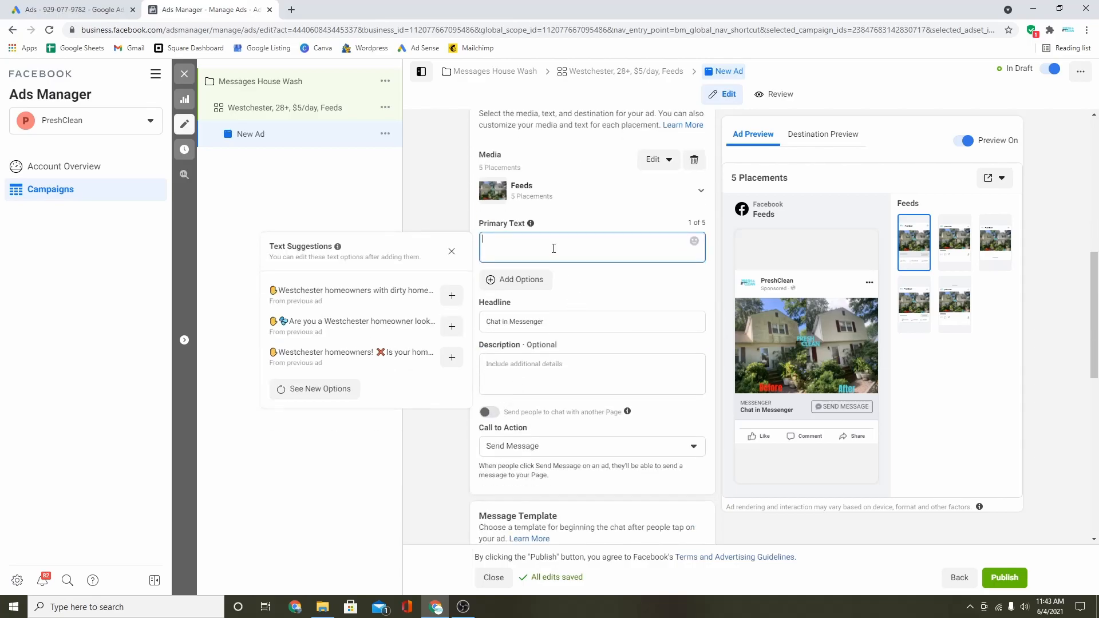
pyautogui.click(590, 207)
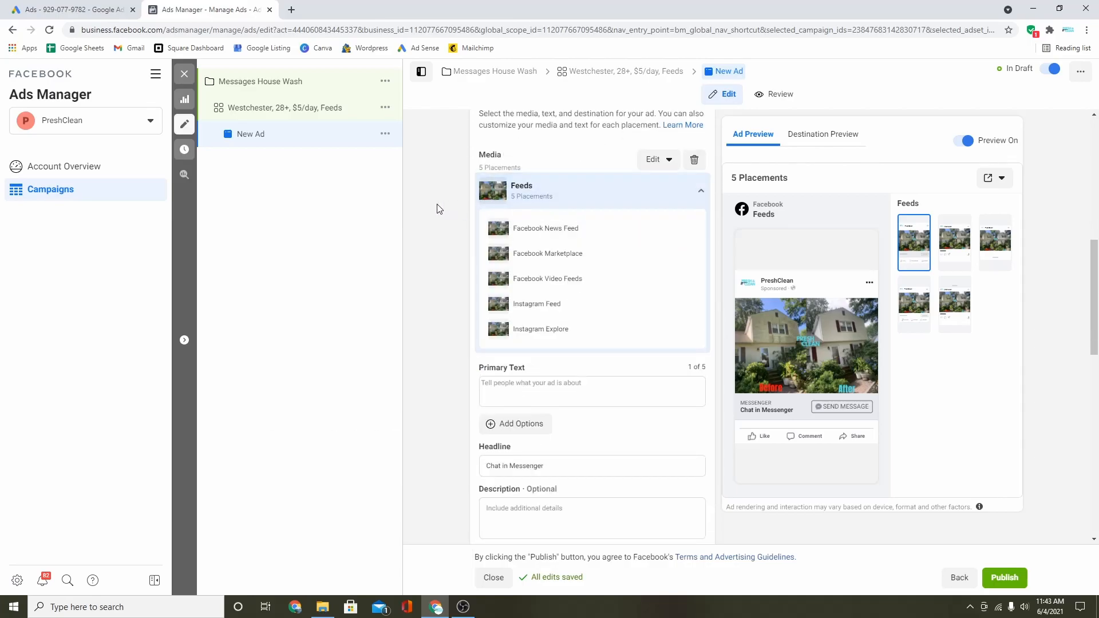
pyautogui.click(700, 191)
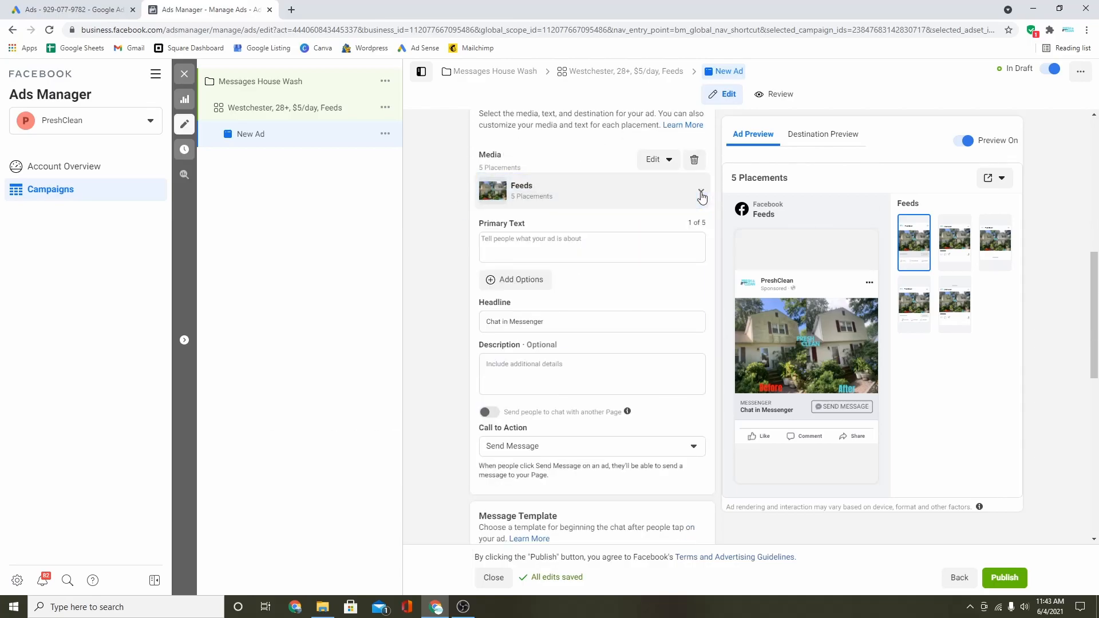
# - Try the suggested primary text beginning "Westchester homeowners with dirty homes..." and clear it from the ad
pyautogui.click(598, 251)
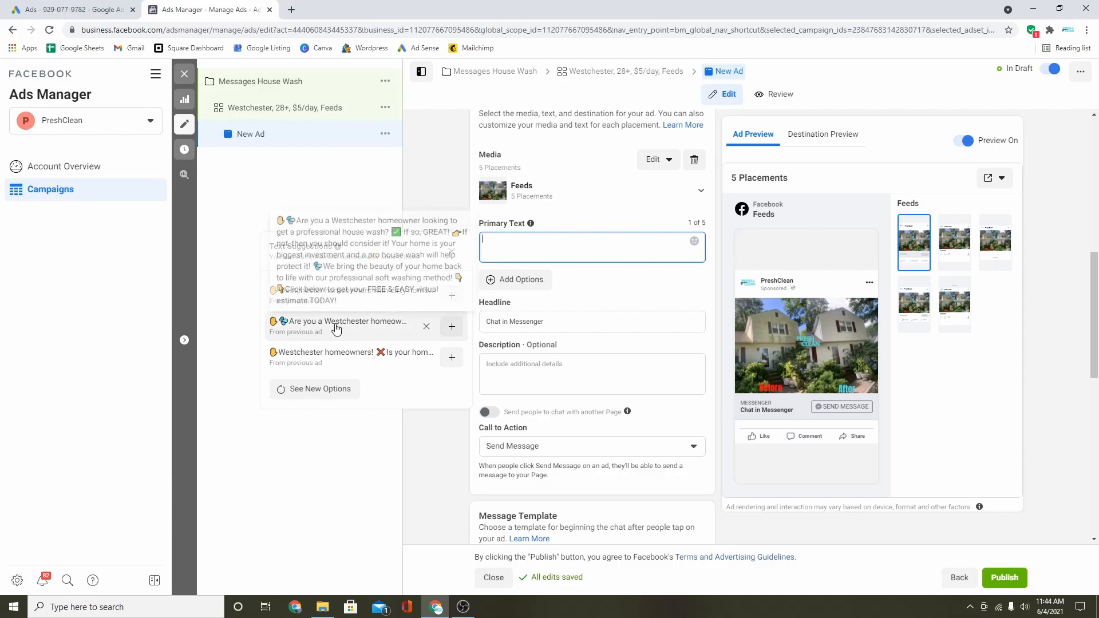
pyautogui.click(418, 448)
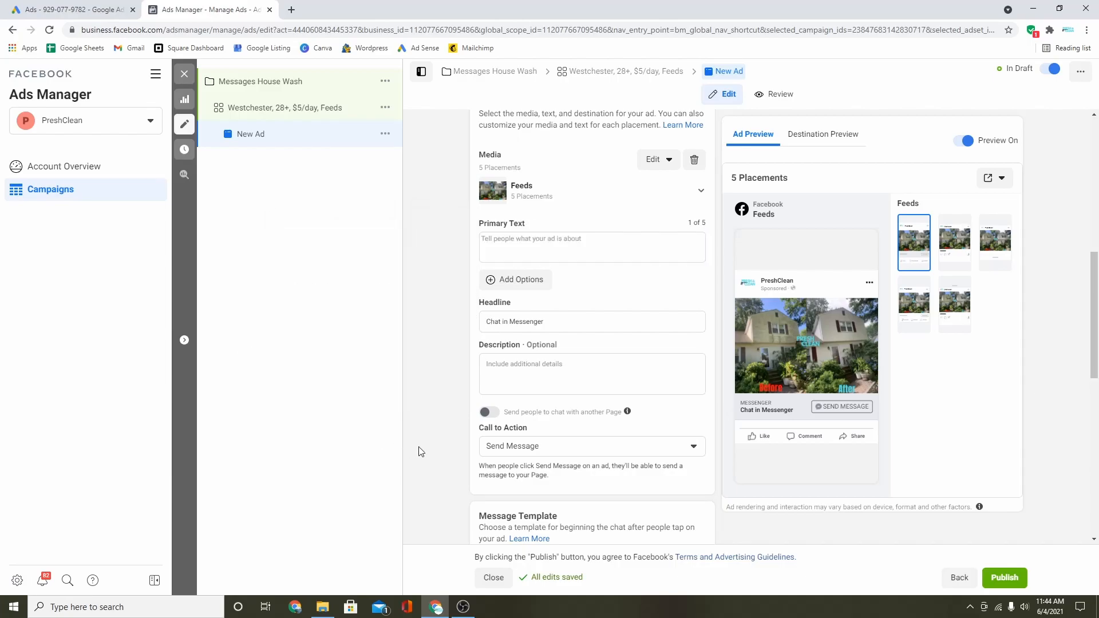
pyautogui.click(514, 246)
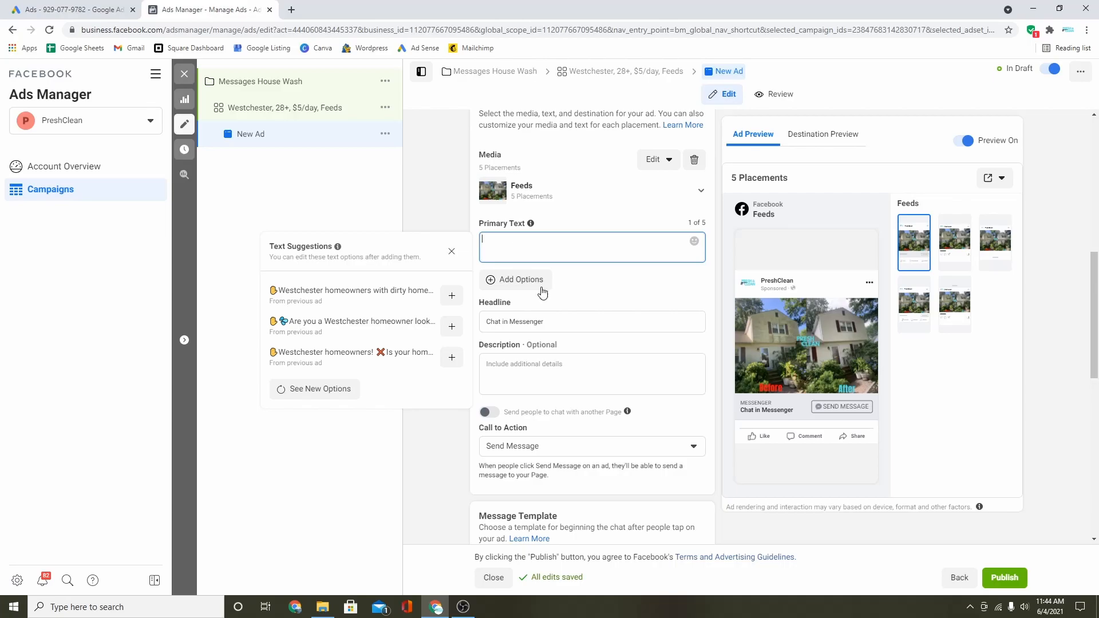
pyautogui.click(580, 350)
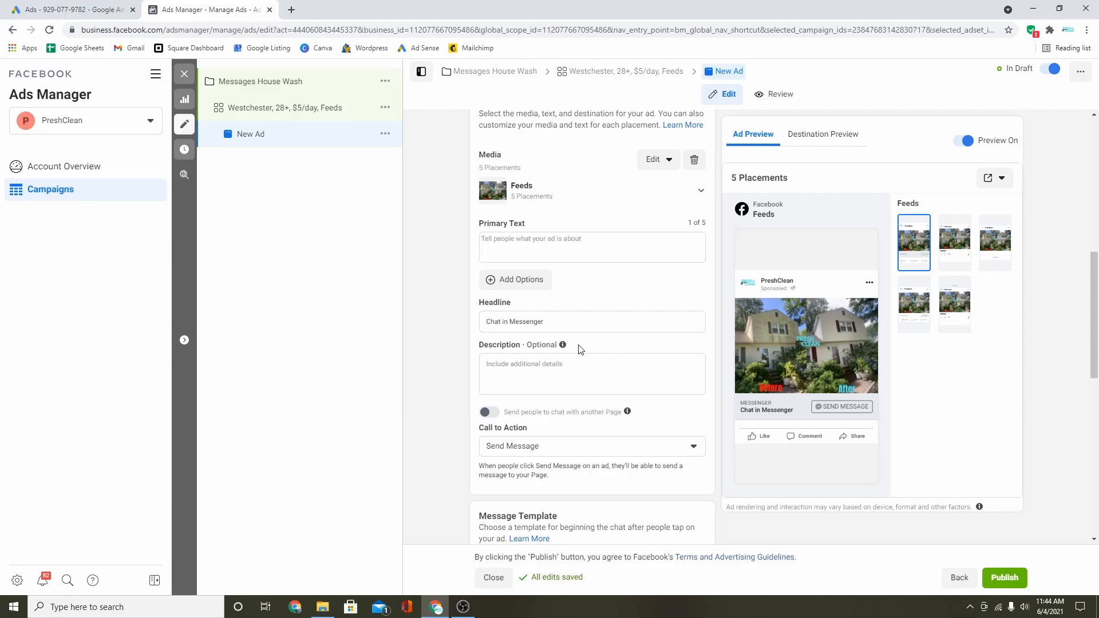
pyautogui.click(562, 246)
pyautogui.click(449, 297)
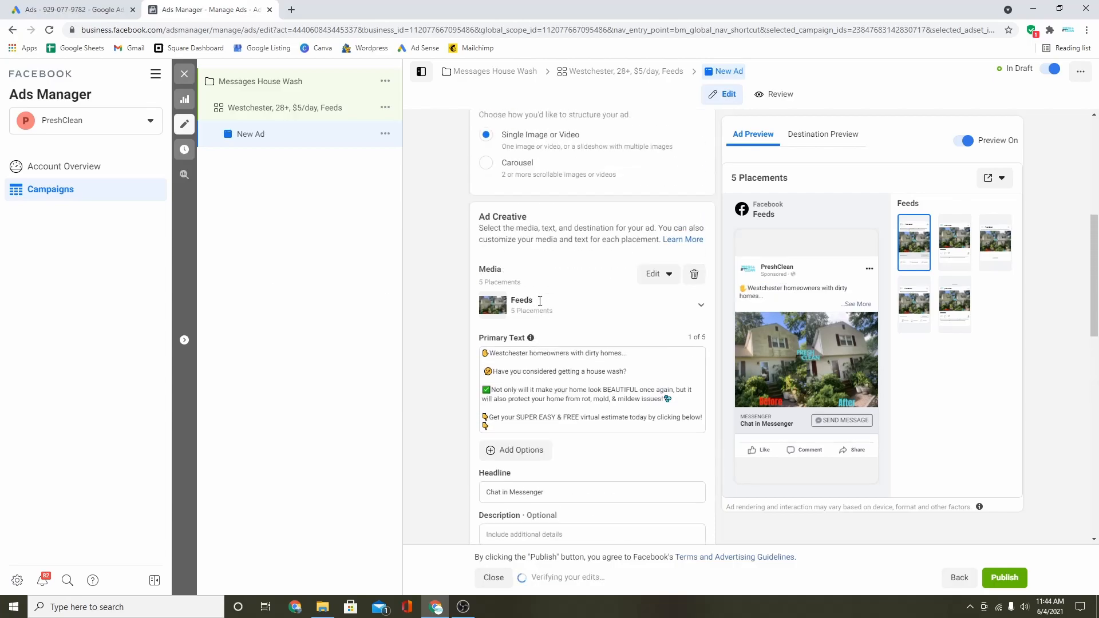
pyautogui.moveTo(487, 427); pyautogui.dragTo(482, 372)
pyautogui.press('BackSpace')
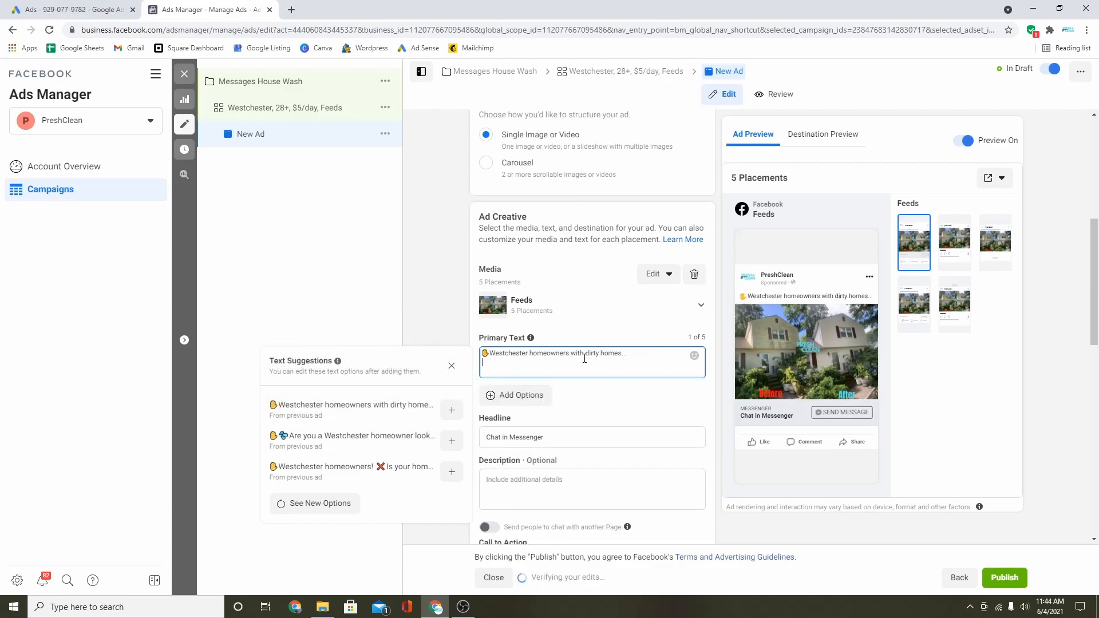
pyautogui.hotkey('ctrl', 'a')
pyautogui.press('BackSpace')
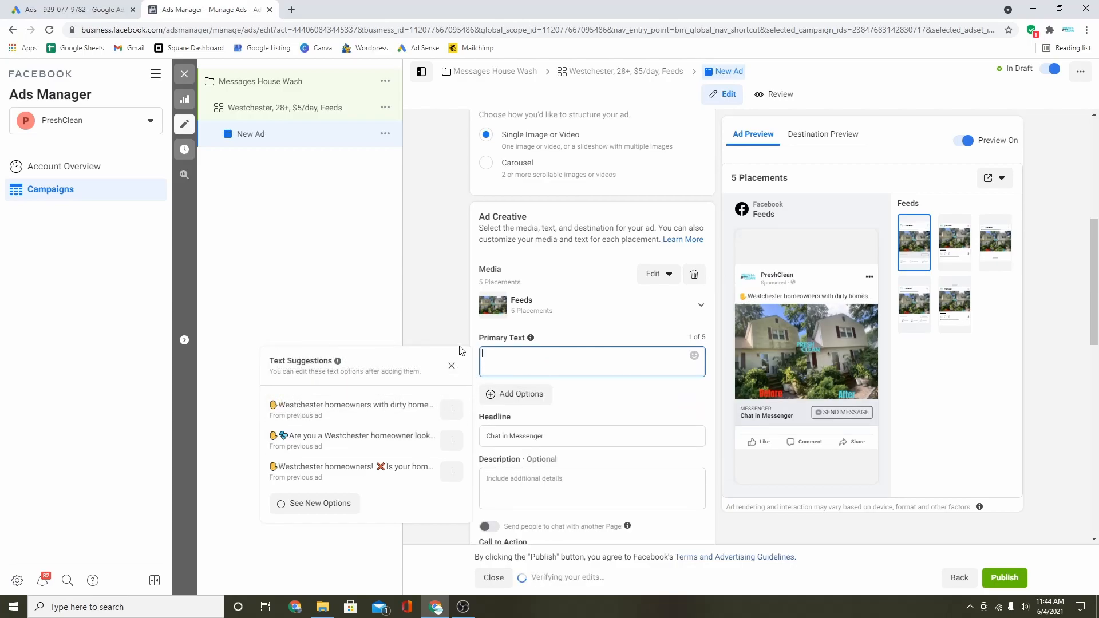
# - Try the suggested primary text beginning "Are you a Westchester homeowner looking to get a professional house wash?" and clear it
pyautogui.click(451, 441)
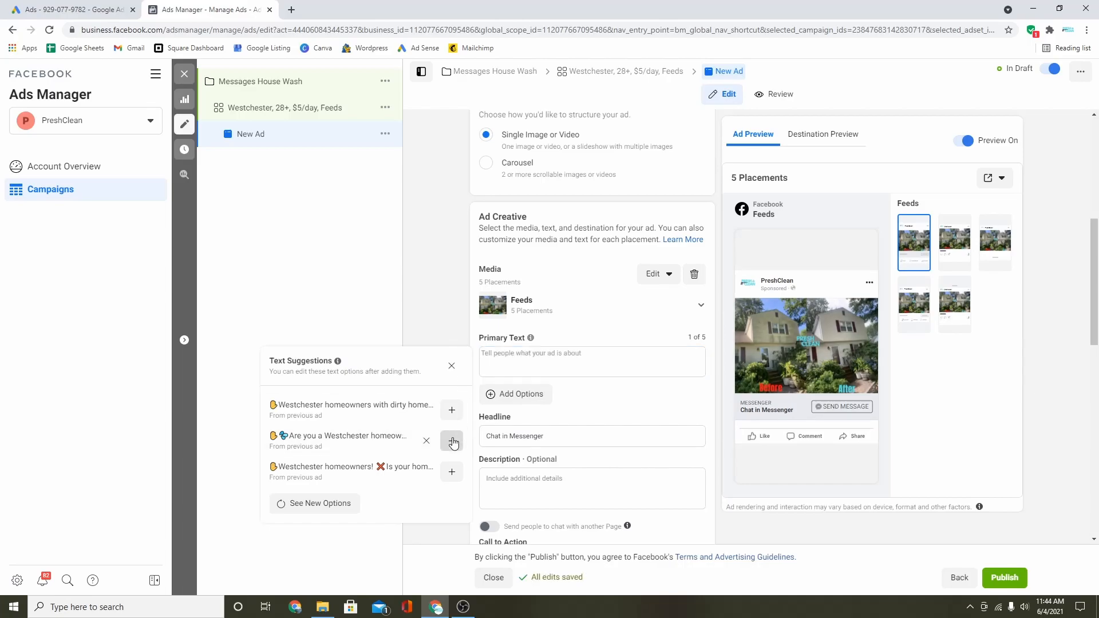
pyautogui.hotkey('ctrl', 'a')
pyautogui.press('BackSpace')
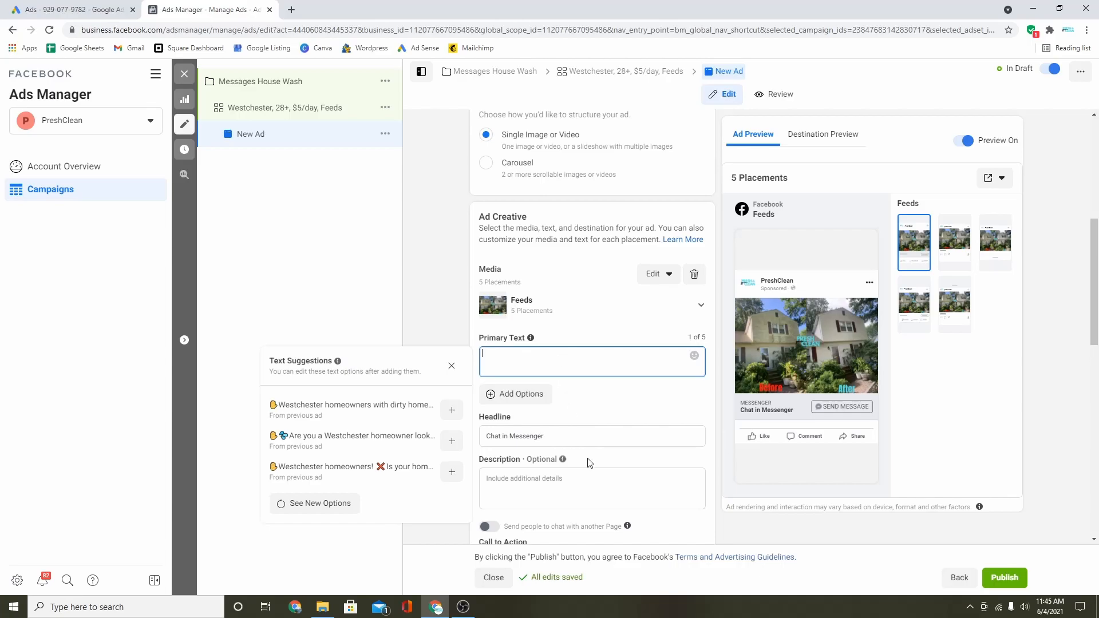
# - Replace the ad's headline with the suggestion "Click here to get your free quote today!", briefly trying a suggested primary text and clearing it
pyautogui.doubleClick(558, 439)
pyautogui.hotkey('ctrl', 'a')
pyautogui.press('BackSpace')
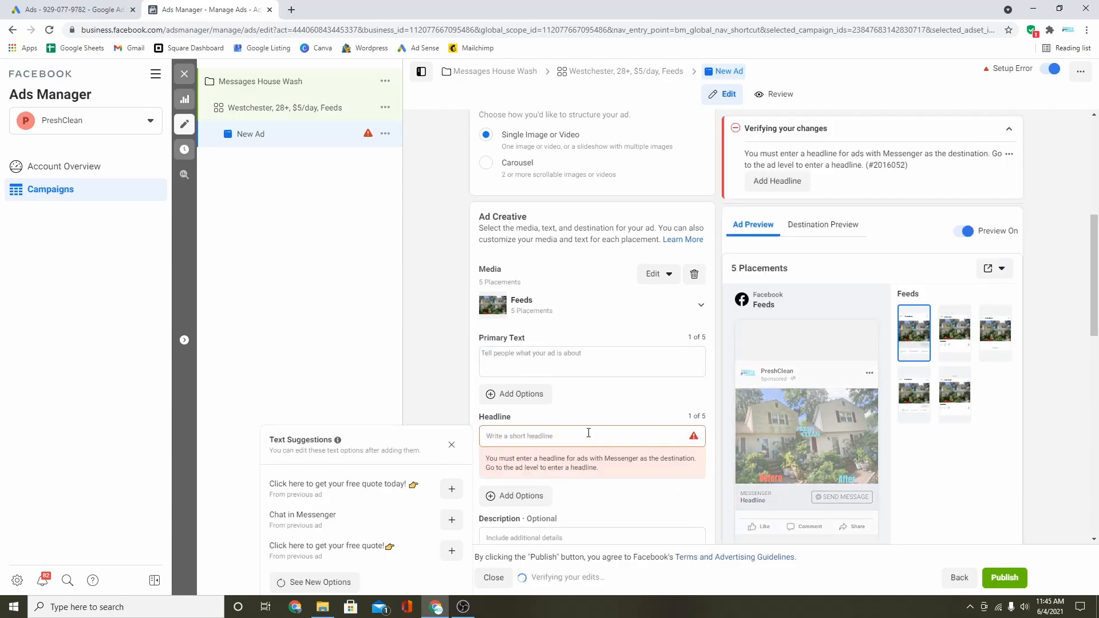
pyautogui.click(557, 367)
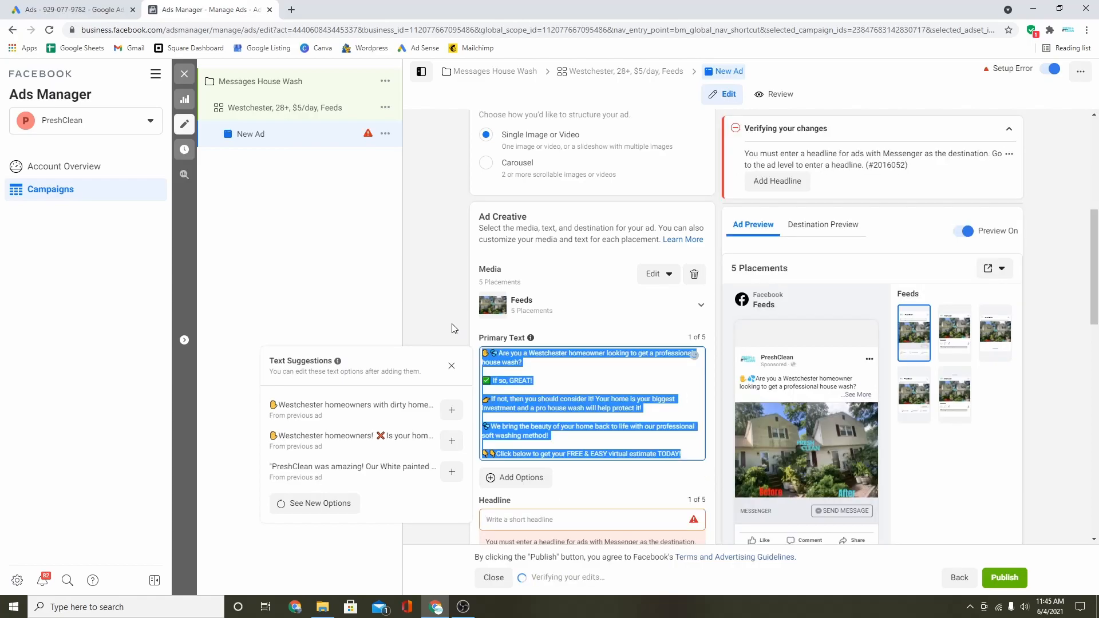
pyautogui.press('BackSpace')
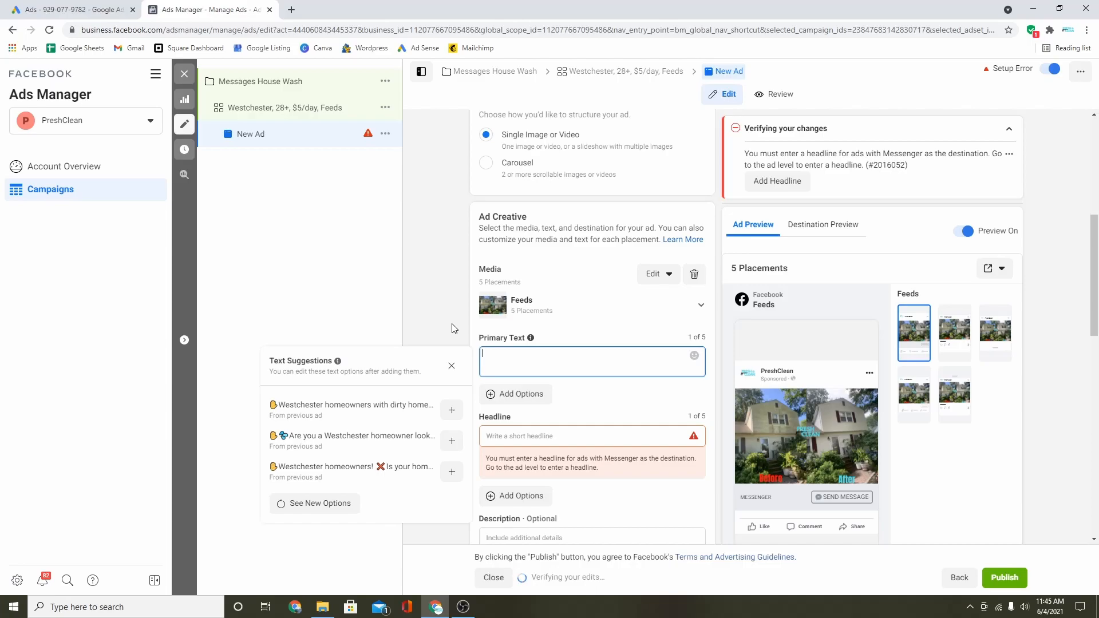
pyautogui.click(533, 445)
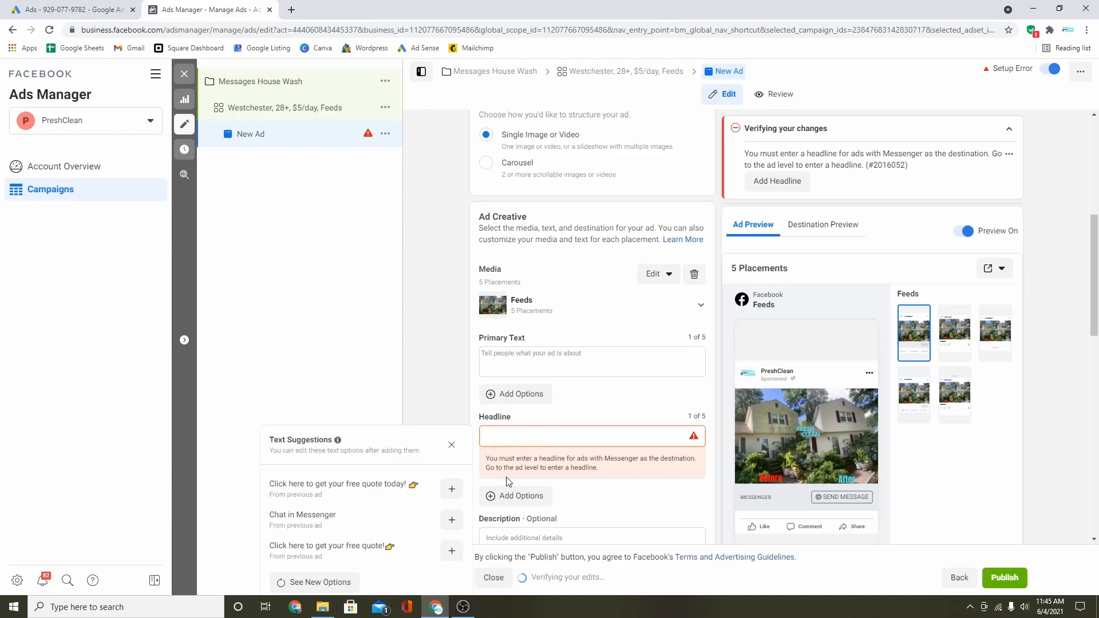
pyautogui.click(451, 489)
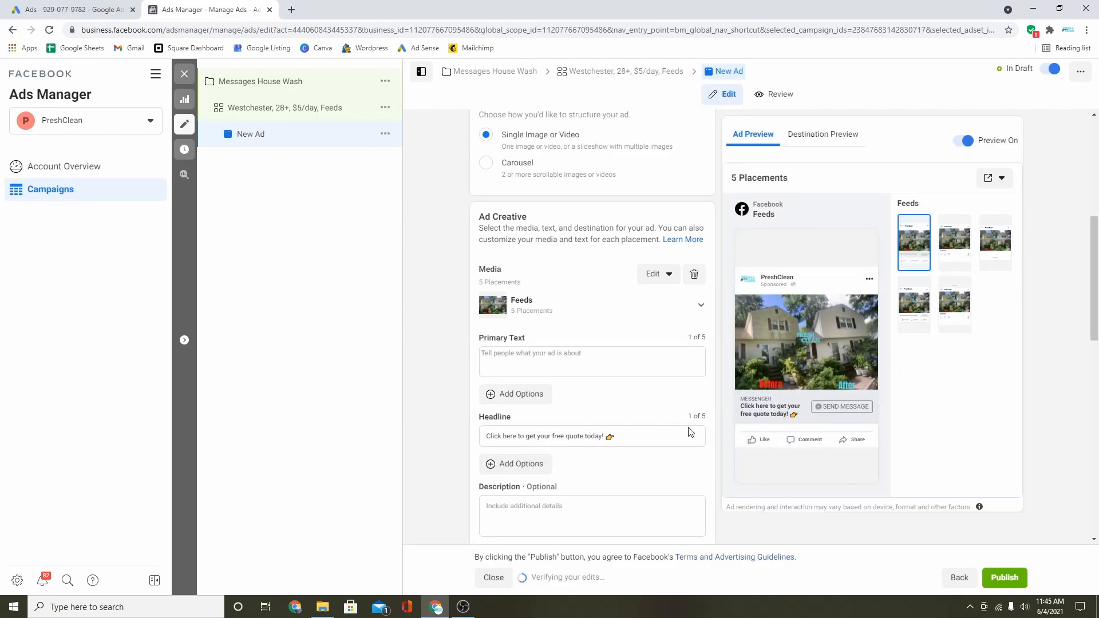
pyautogui.click(691, 433)
# - Enter "PreshClean is your trusted Westchester pressure washing service." as the ad's description
pyautogui.scroll(-2, 694, 455)
pyautogui.click(563, 398)
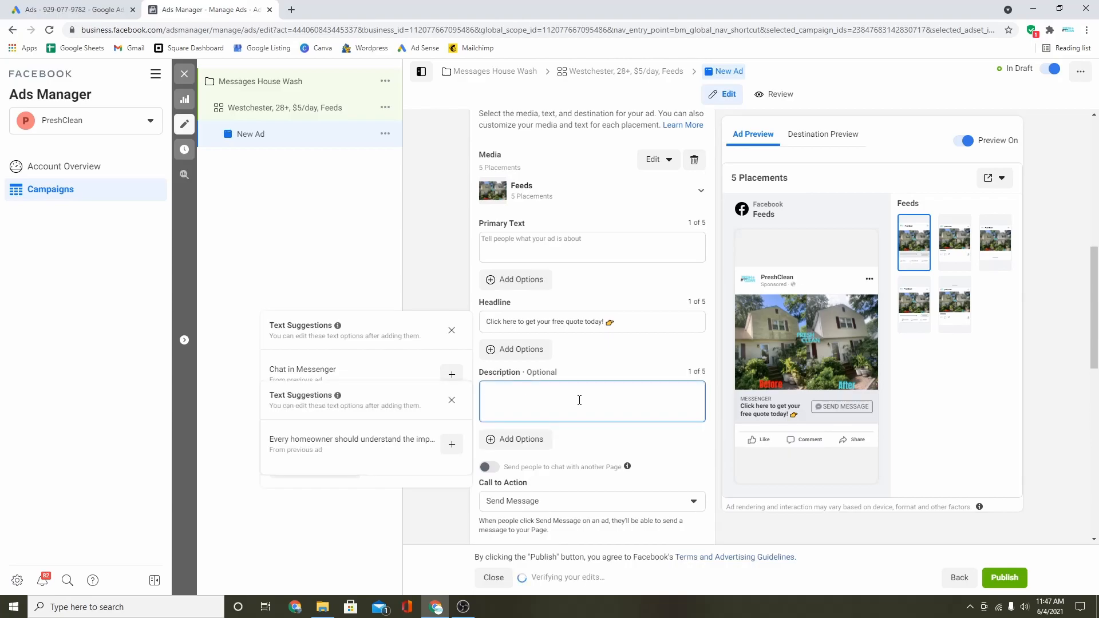
pyautogui.write('PreshClean is your trusted Westchester pressure washing service.')
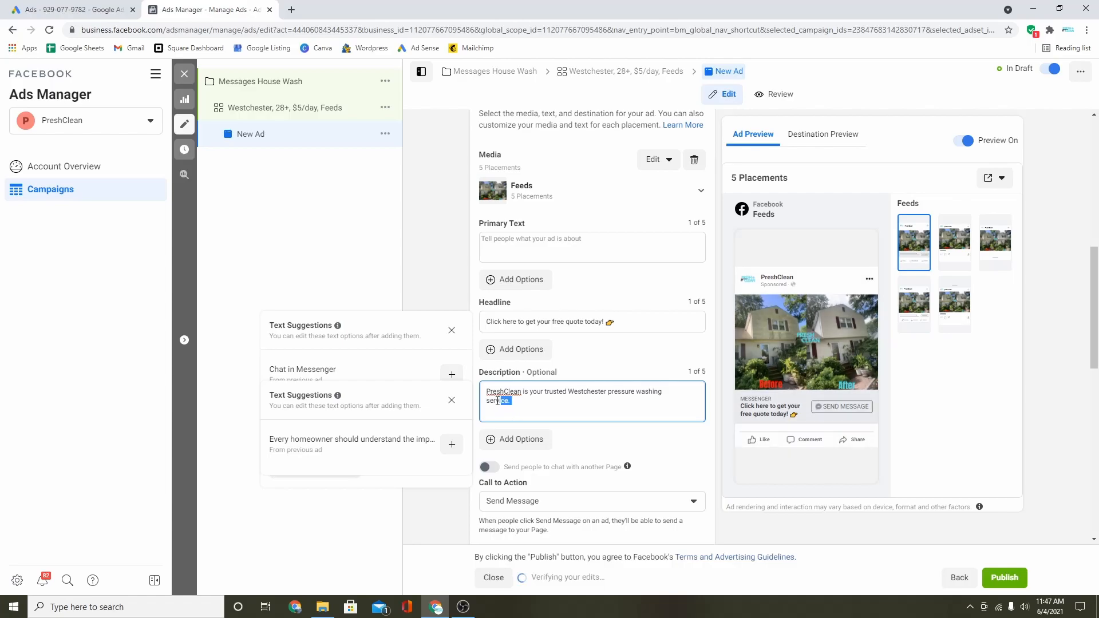
pyautogui.moveTo(512, 402); pyautogui.dragTo(481, 394)
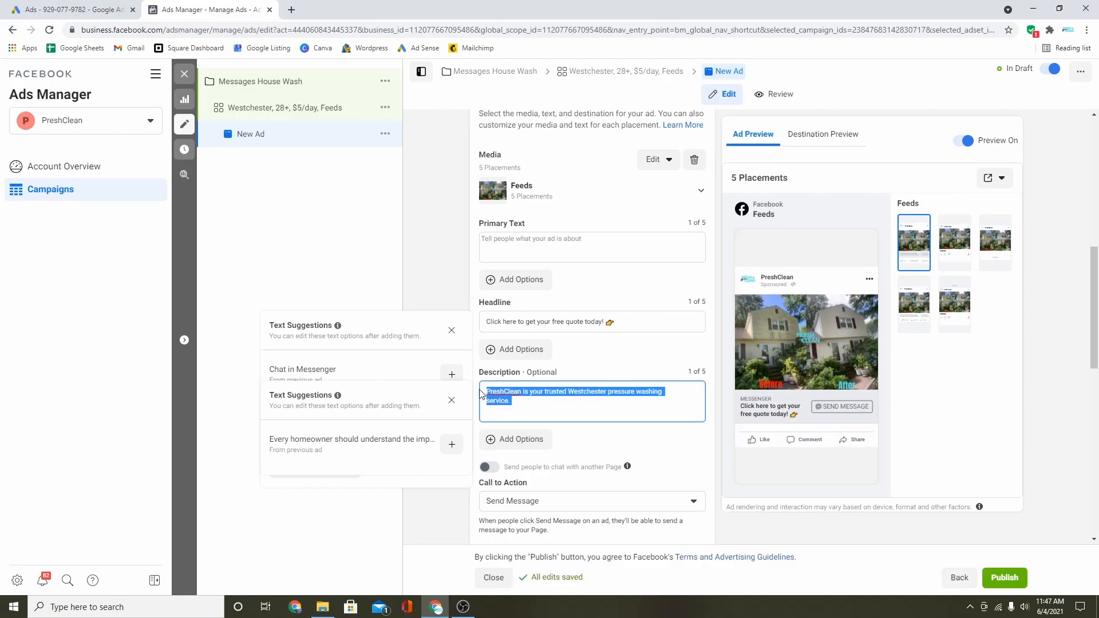
# - Use the suggested primary text beginning "Westchester homeowners! Is your home exterior growing algae or other organic growths??"
pyautogui.click(510, 252)
pyautogui.click(452, 358)
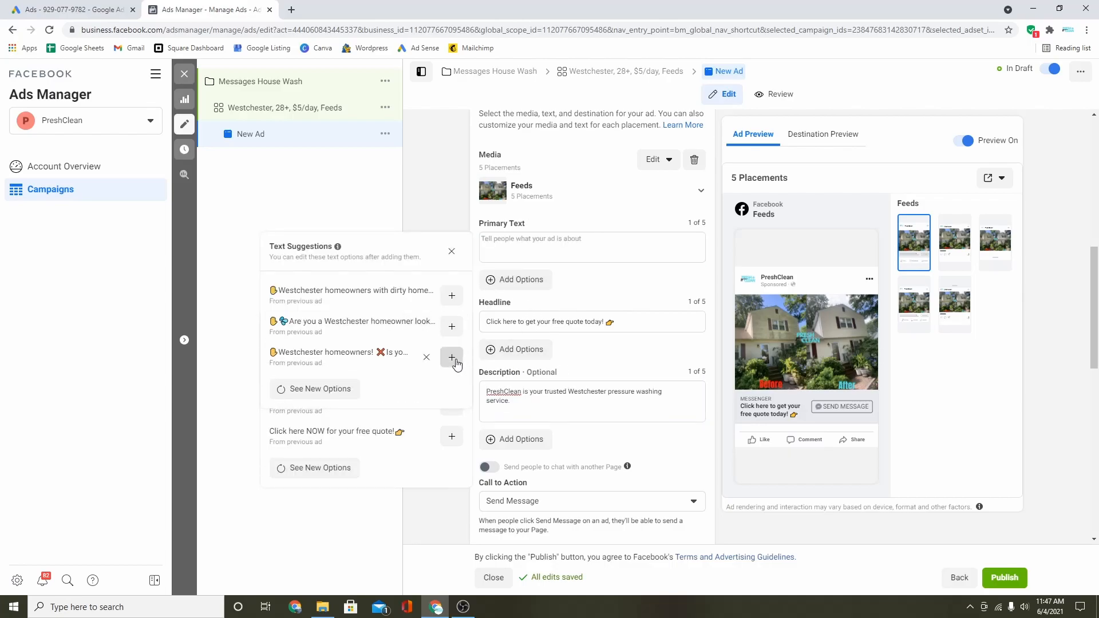
pyautogui.click(567, 469)
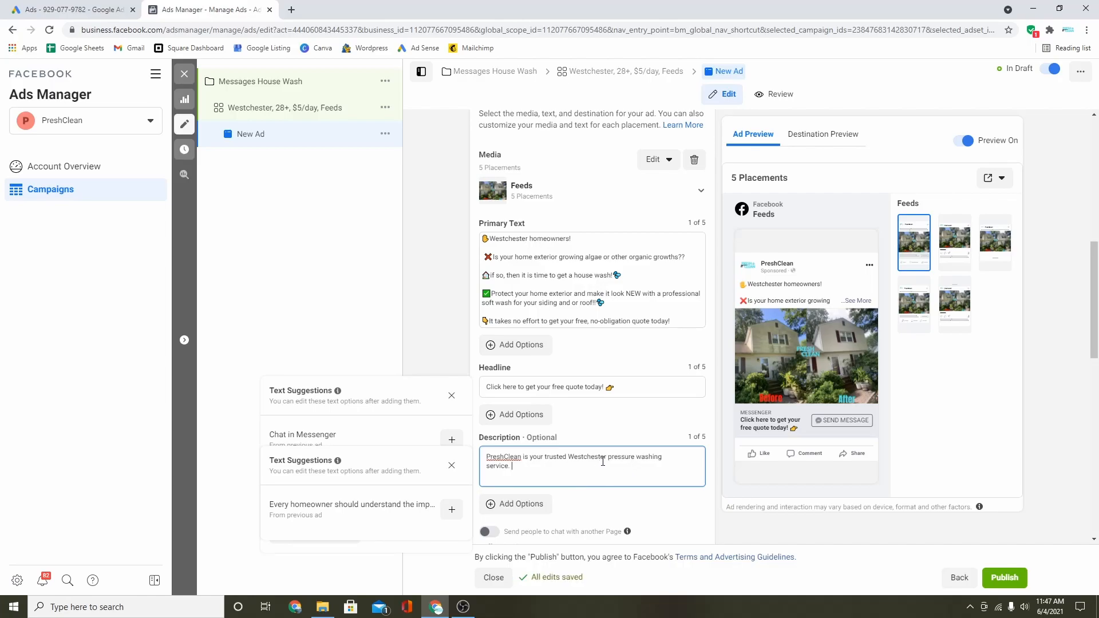
# - Send a preview of the Start Conversations message template to Messenger and dismiss the notice
pyautogui.scroll(-4, 600, 470)
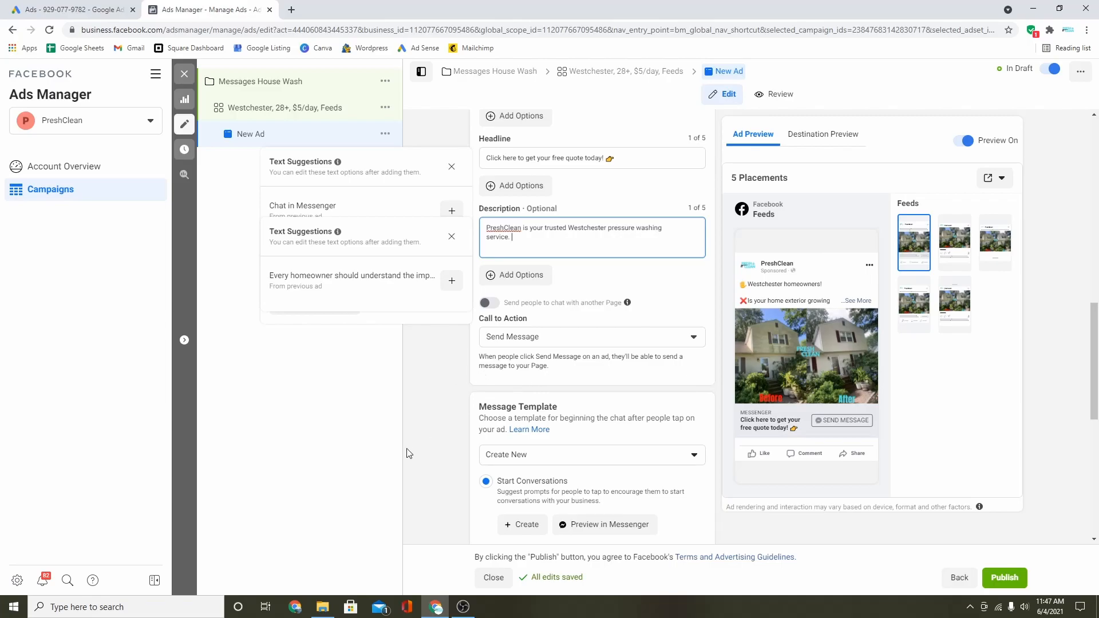
pyautogui.scroll(-2, 546, 394)
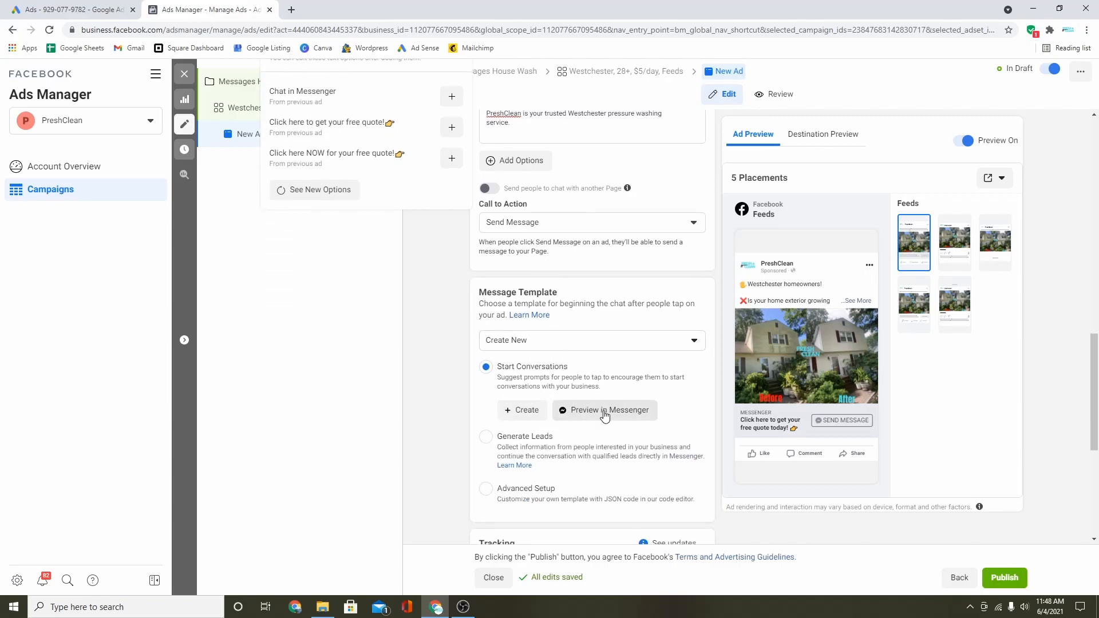
pyautogui.scroll(-4, 568, 397)
pyautogui.scroll(4, 569, 401)
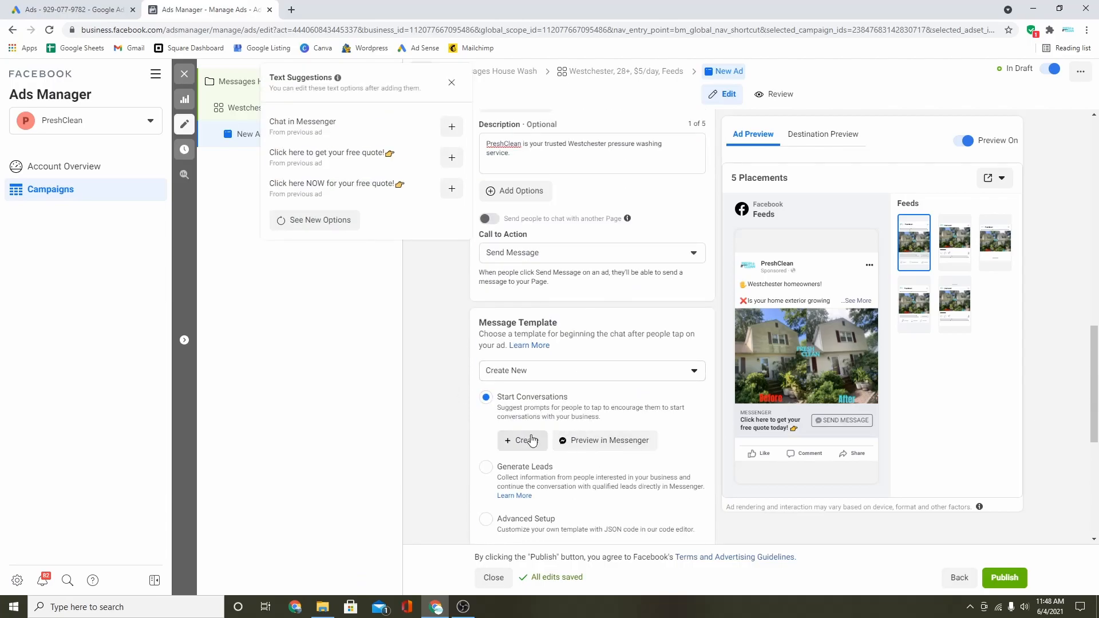
pyautogui.click(587, 436)
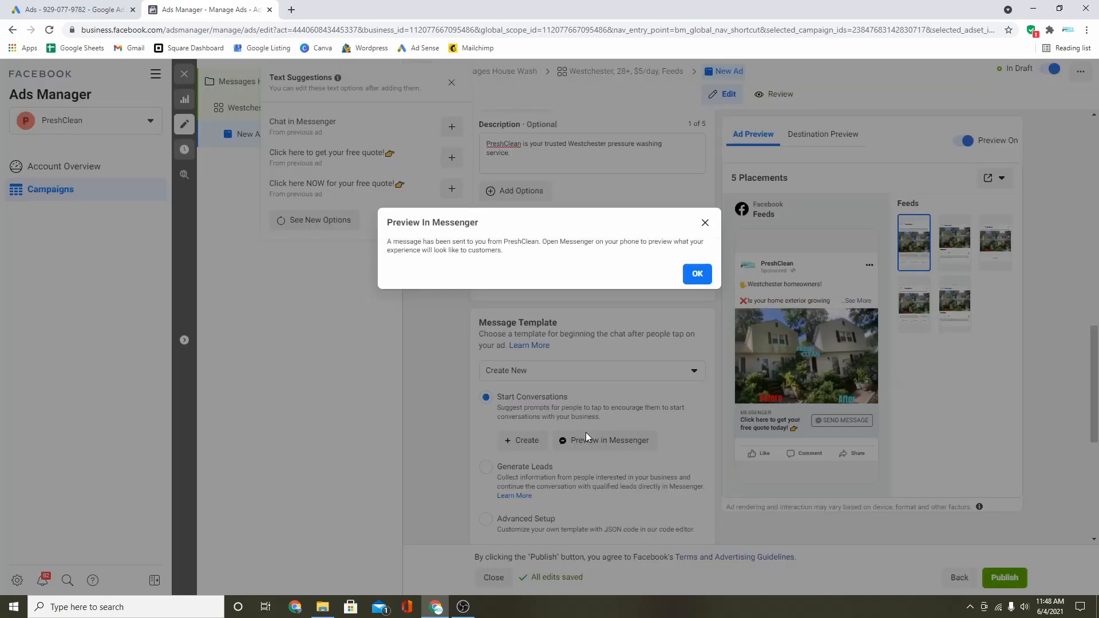
pyautogui.click(697, 275)
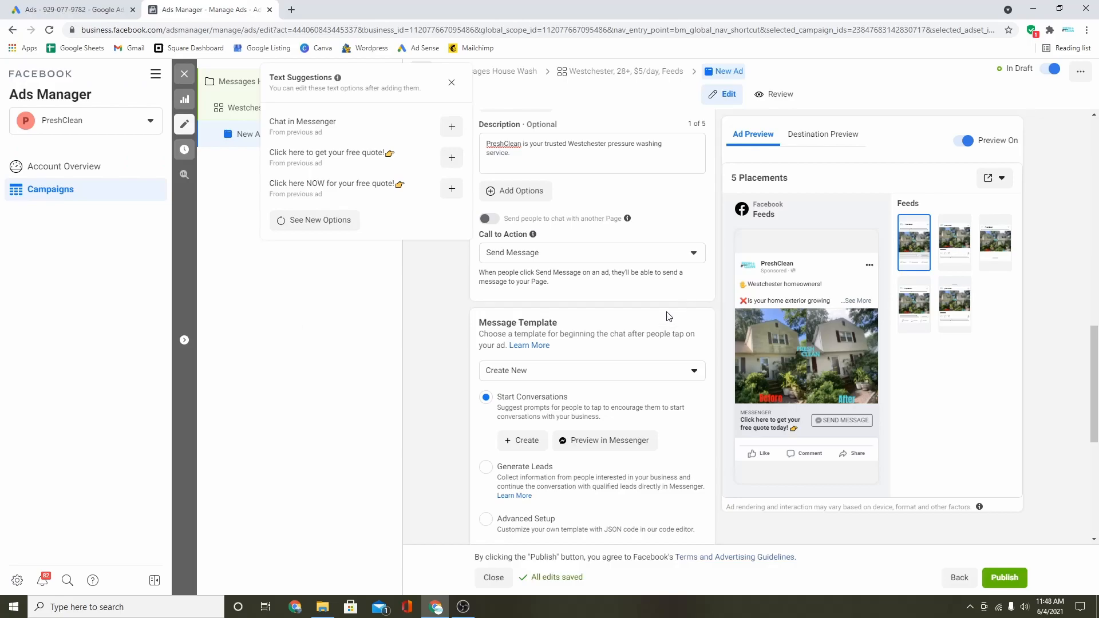
# - Look over the greeting and frequently asked questions of a new Start Conversations template, and close it without saving
pyautogui.click(522, 439)
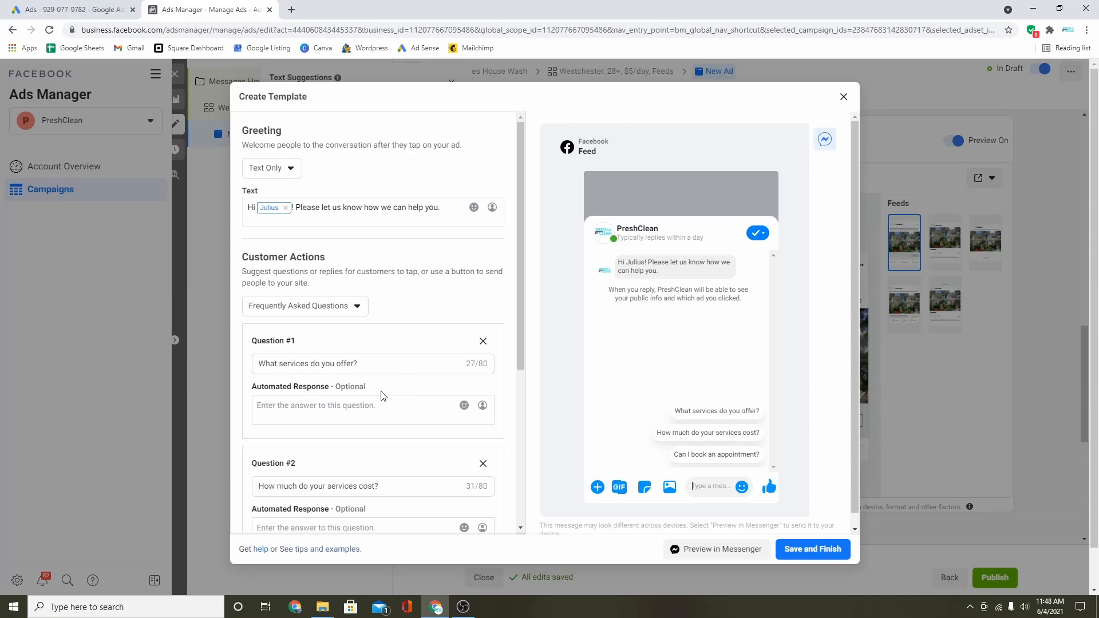
pyautogui.scroll(-2, 401, 229)
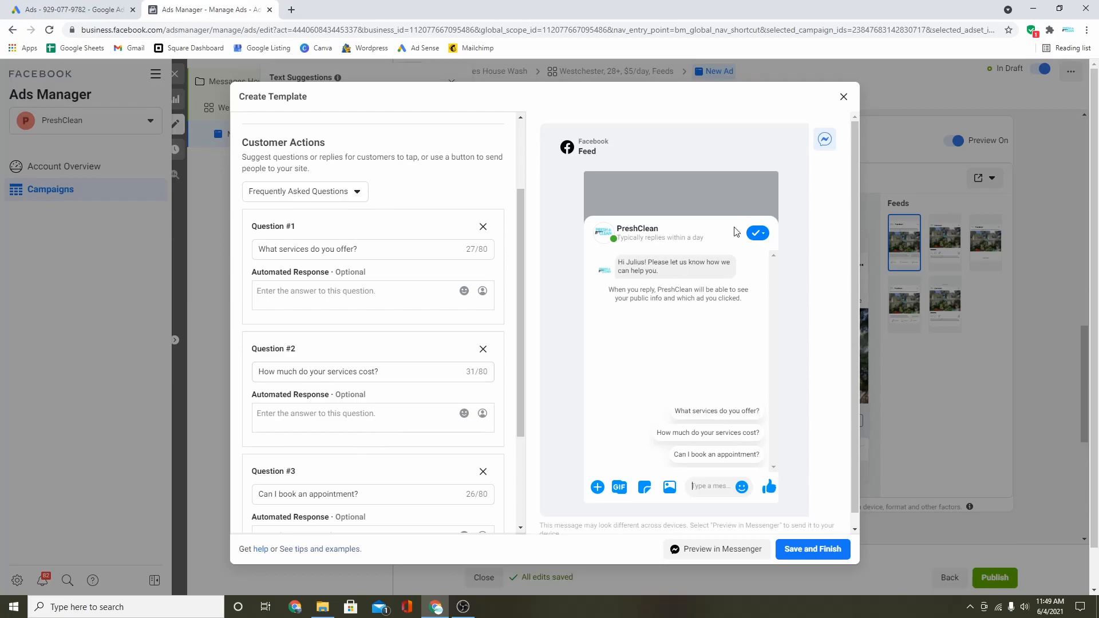
pyautogui.click(846, 95)
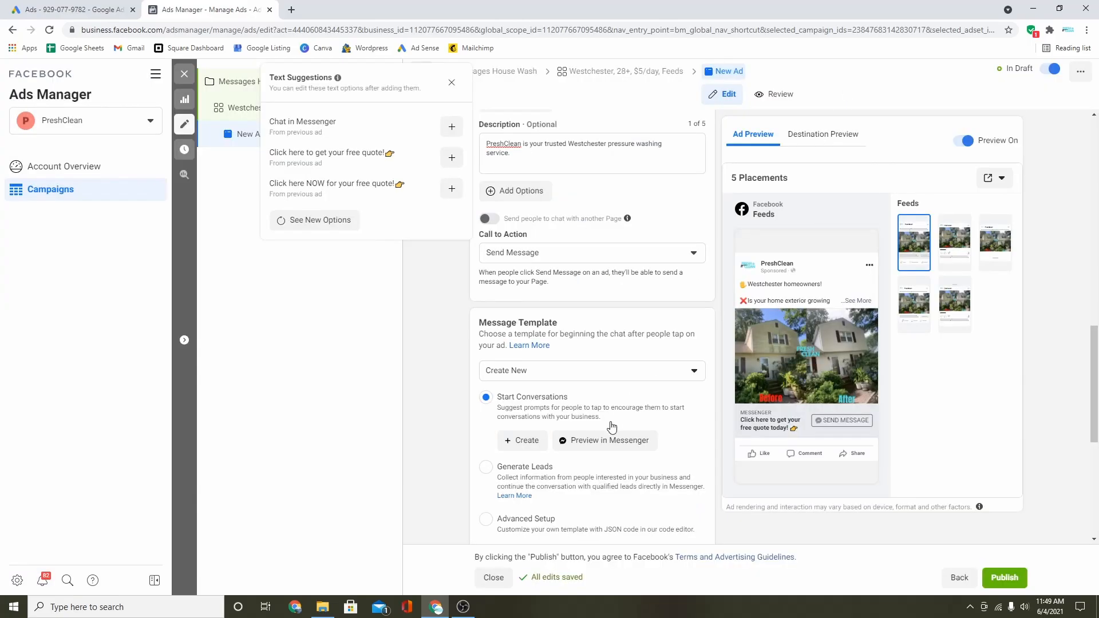
# - Choose Generate Leads as the message template option and review the ad's tracking settings
pyautogui.scroll(-5, 710, 491)
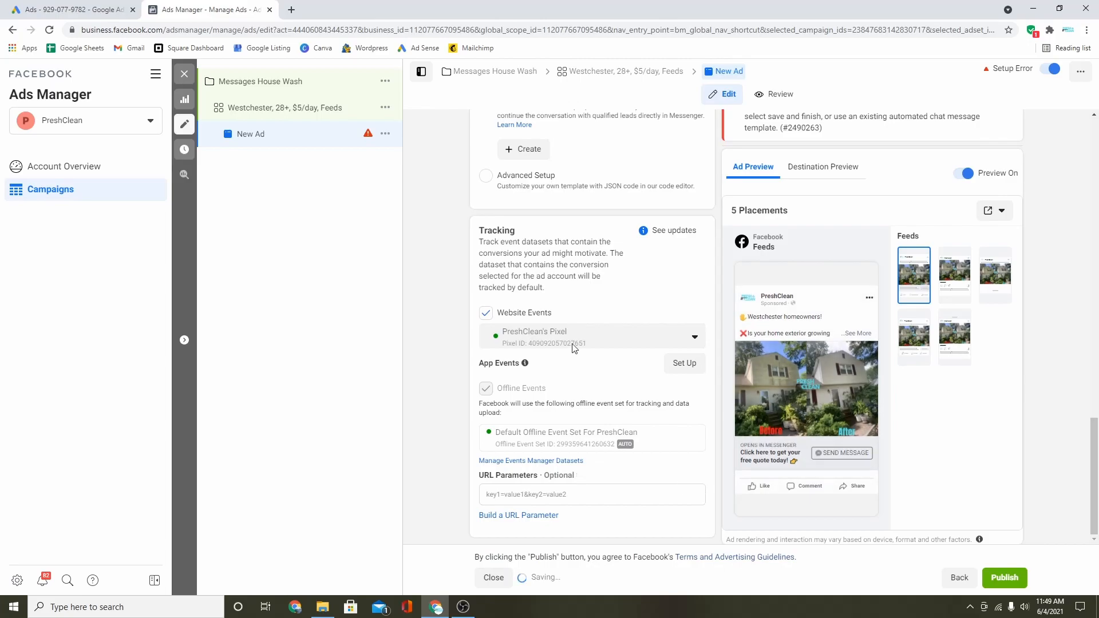
pyautogui.moveTo(525, 363)
pyautogui.moveTo(743, 389)
pyautogui.scroll(15, 630, 338)
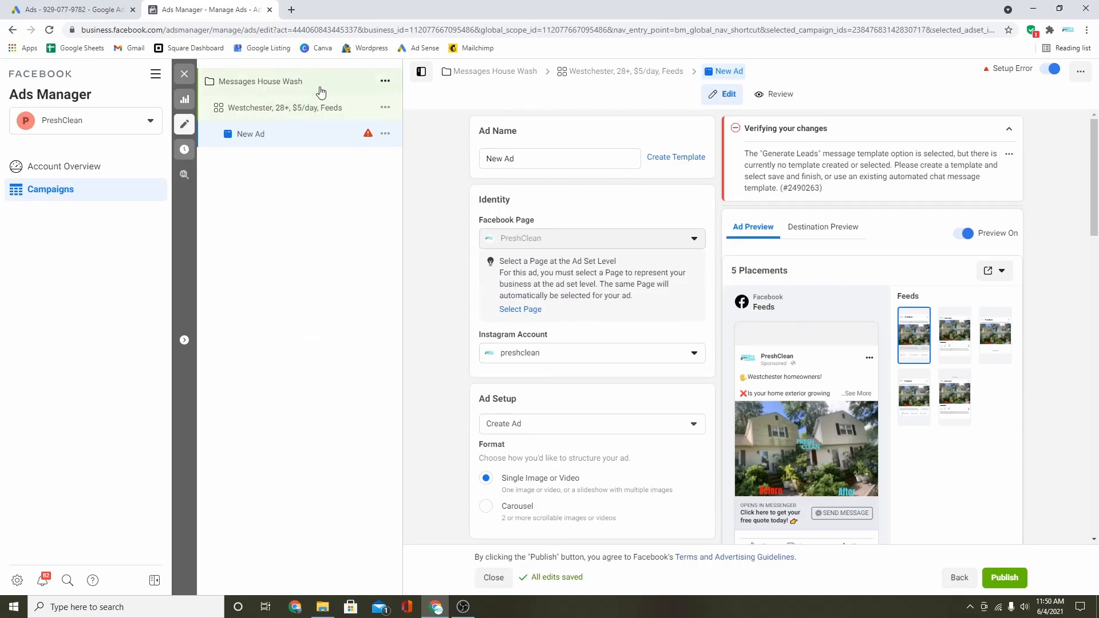